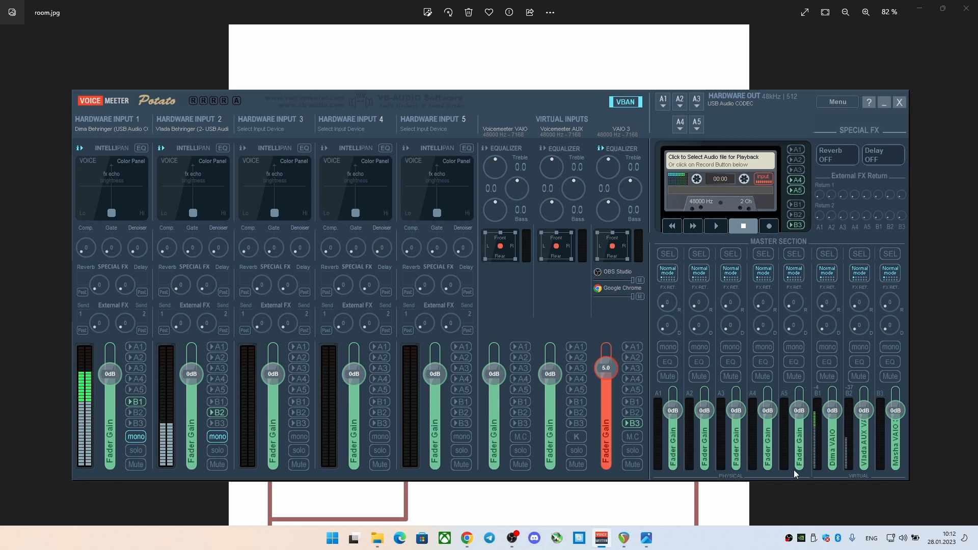
# Look over the REAPER tracks, the VoiceMeeter Potato mixer and the OBS audio mixer, ending in VoiceMeeter
pyautogui.click(634, 544)
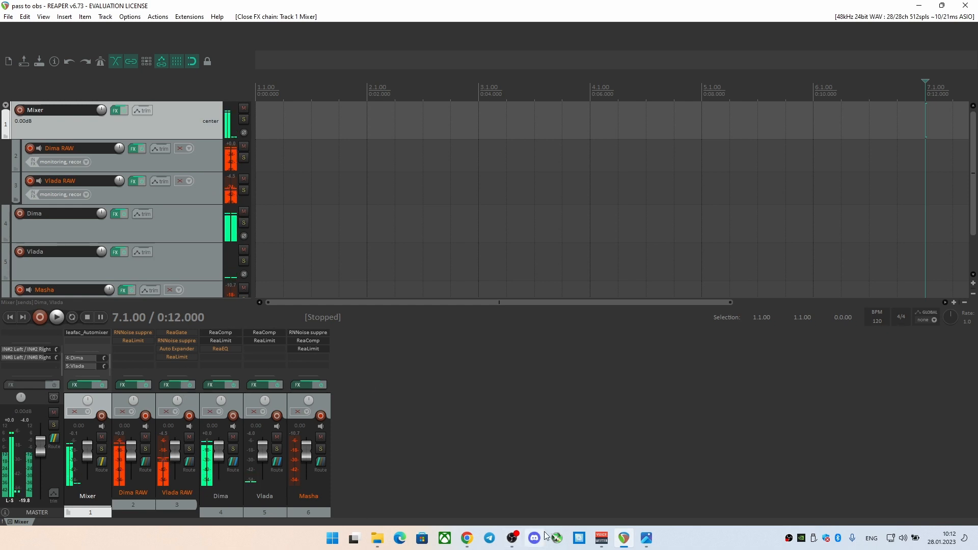
pyautogui.click(602, 538)
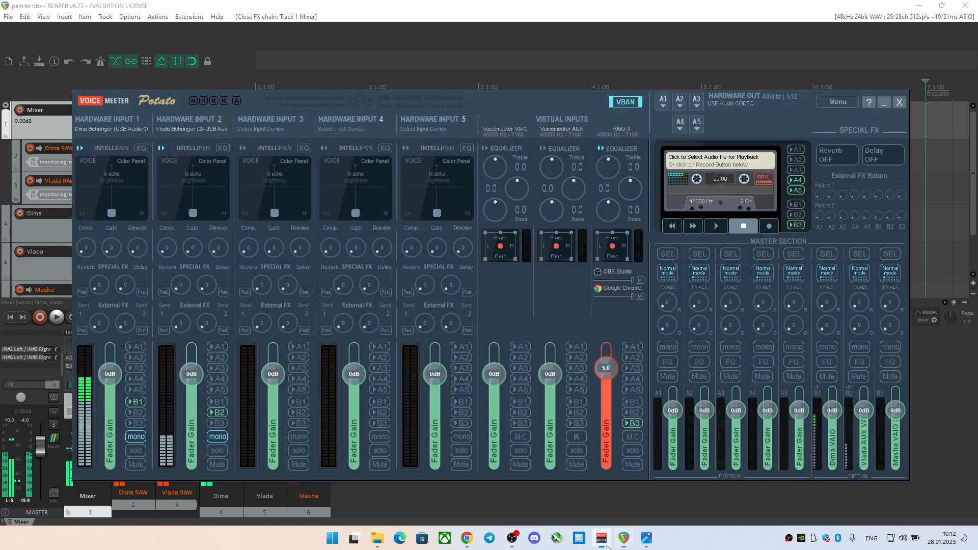
pyautogui.click(521, 536)
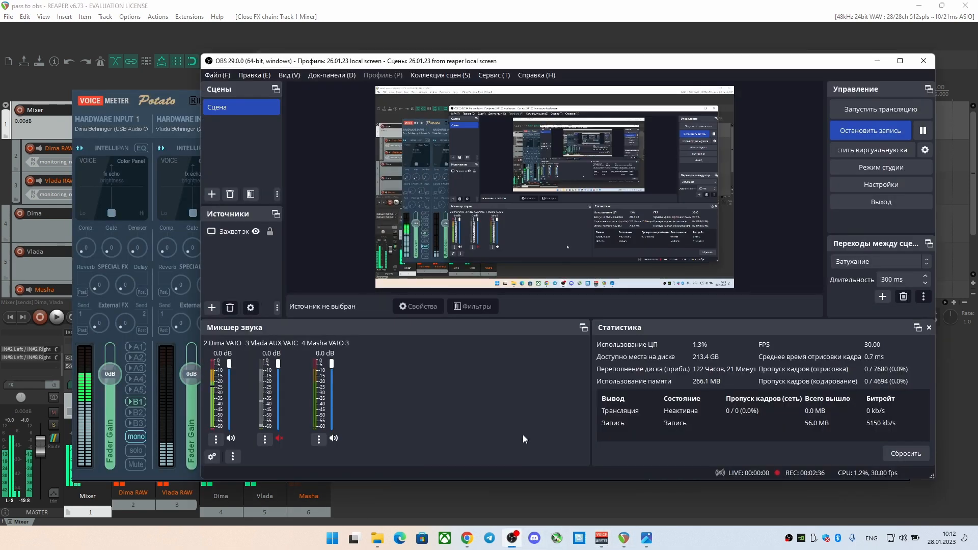
pyautogui.click(423, 501)
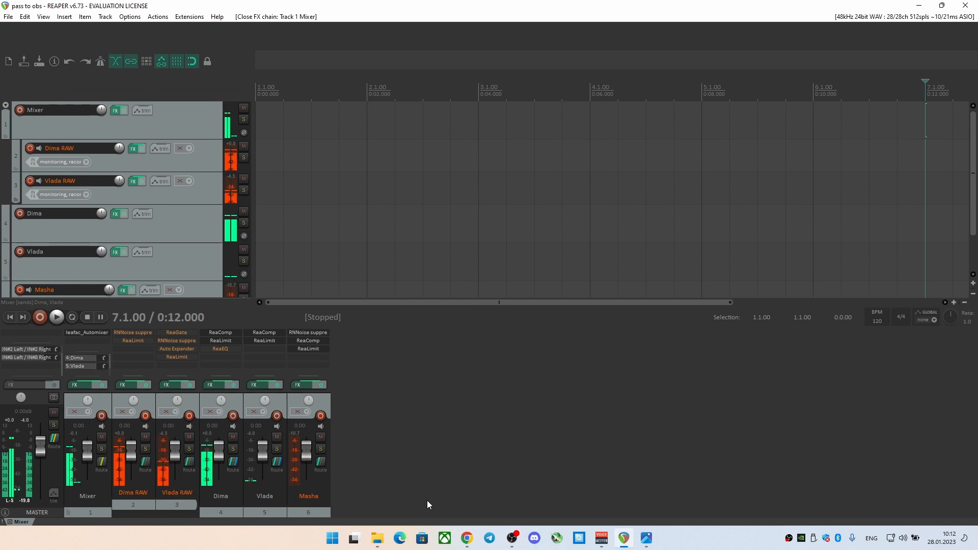
pyautogui.click(601, 538)
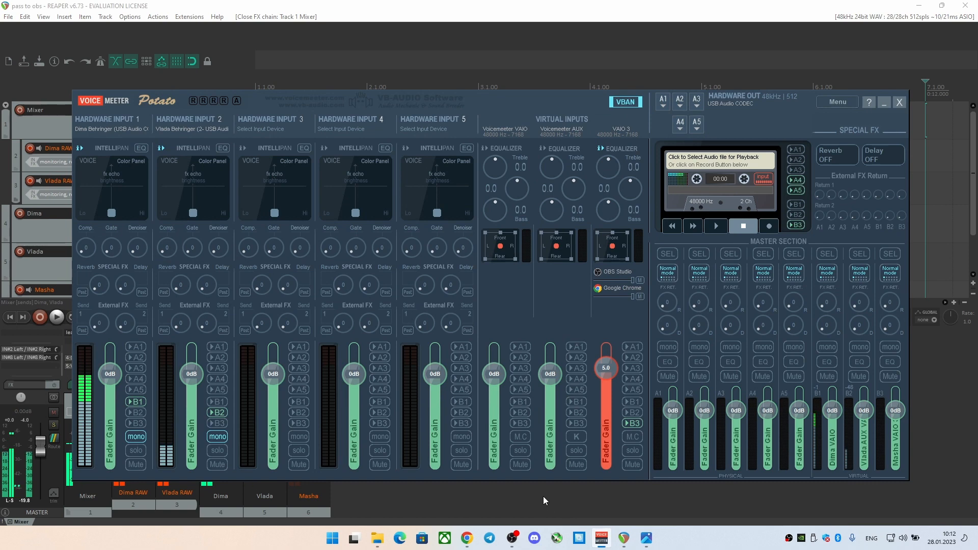
pyautogui.hotkey('alt', 'Tab')
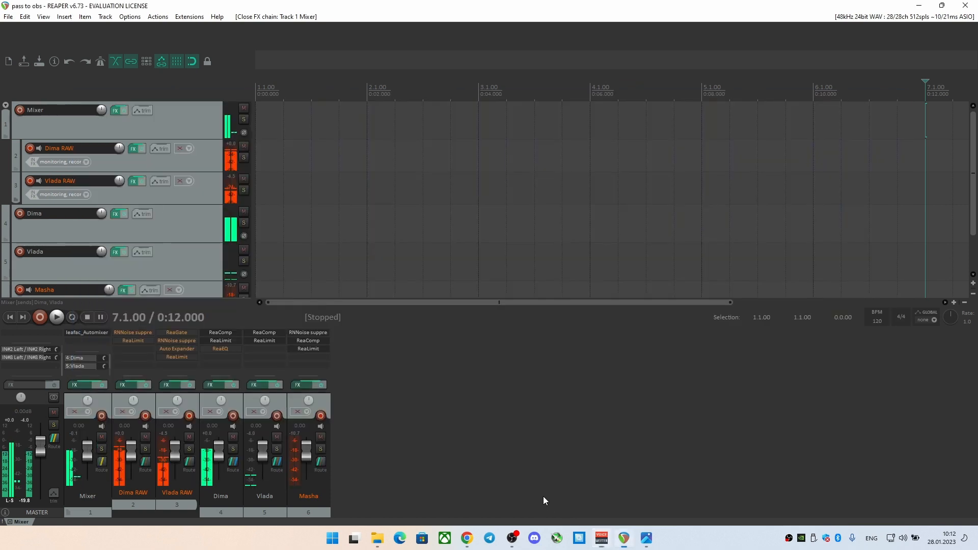
pyautogui.hotkey('alt', 'Tab')
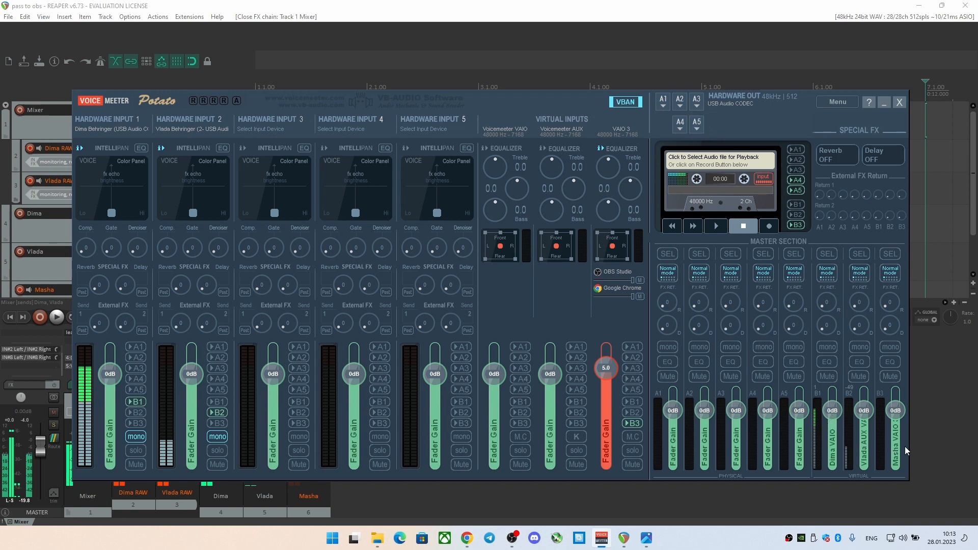
# Assign the WDM Behringer (2- USB Audio CODEC) device to Hardware Input 2, with Input 1 routed to B1 and Input 2 to B2
pyautogui.click(92, 129)
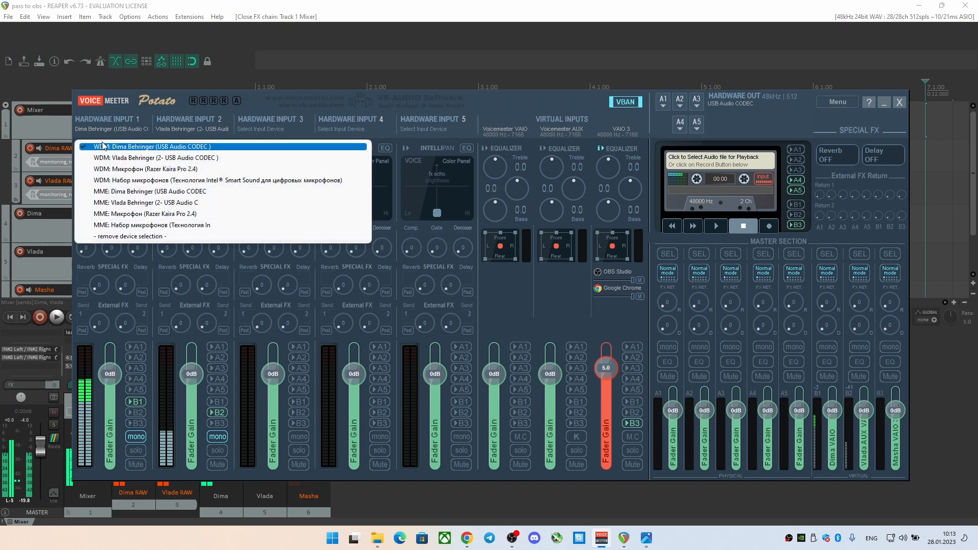
pyautogui.click(168, 122)
pyautogui.click(173, 128)
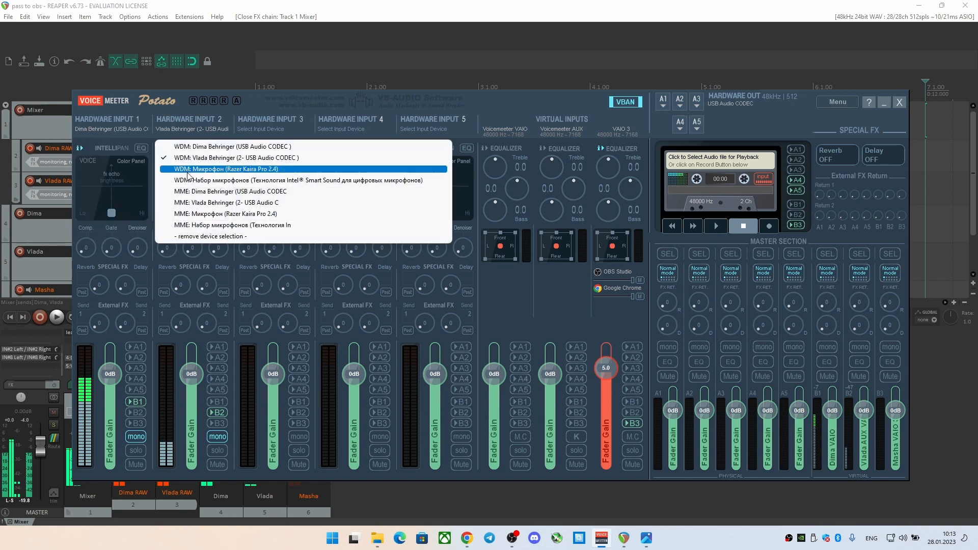
pyautogui.click(189, 158)
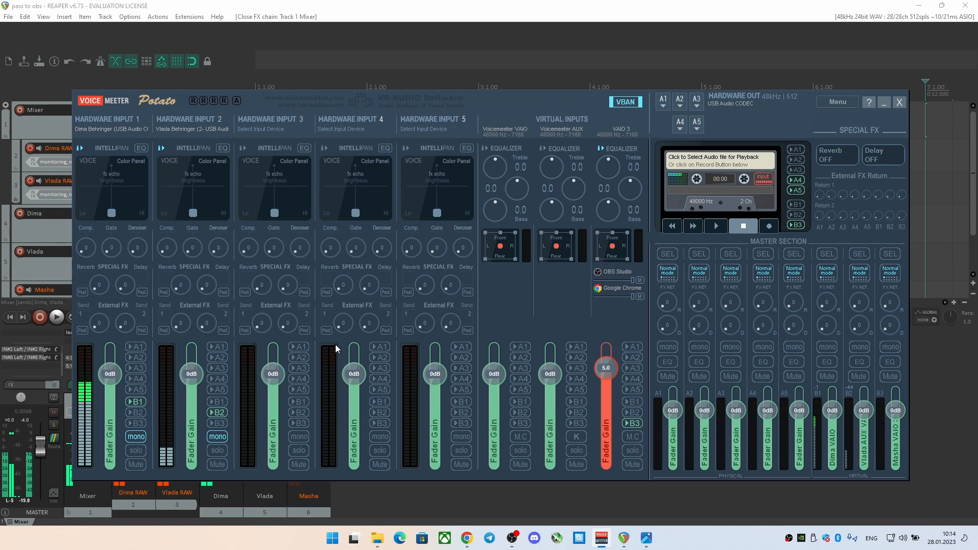
pyautogui.click(135, 402)
pyautogui.click(225, 413)
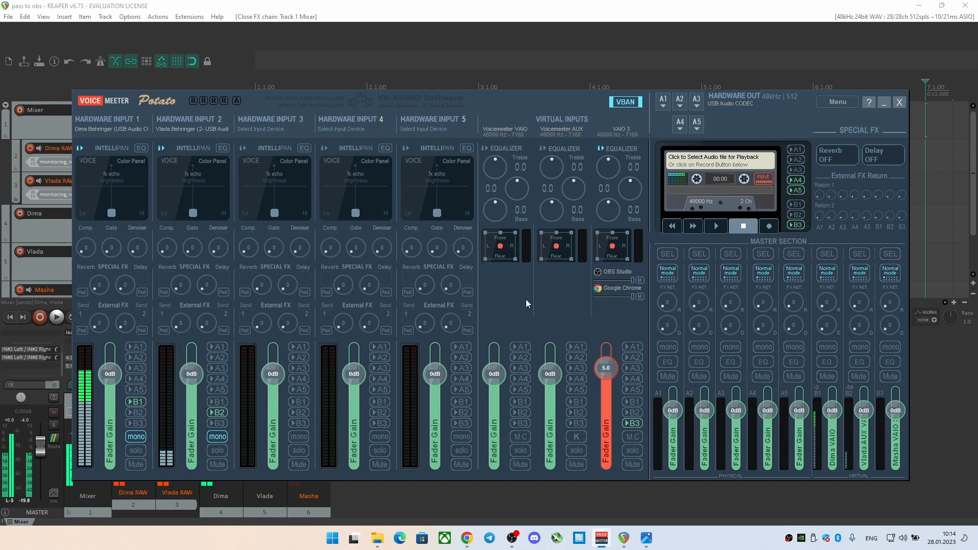
# Open VoiceMeeter's system settings and toggle the in1 Left and in1 Right patch inserts off and back on
pyautogui.click(837, 101)
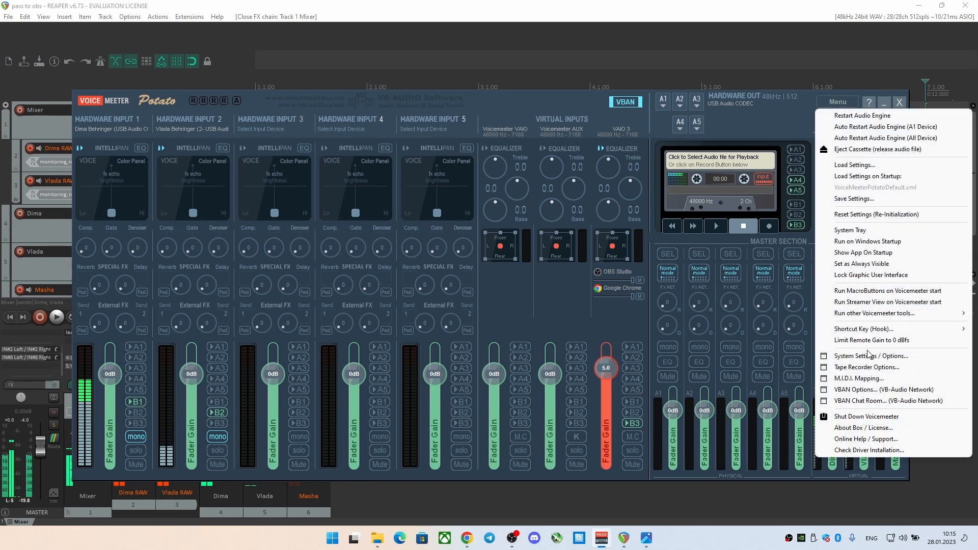
pyautogui.click(869, 355)
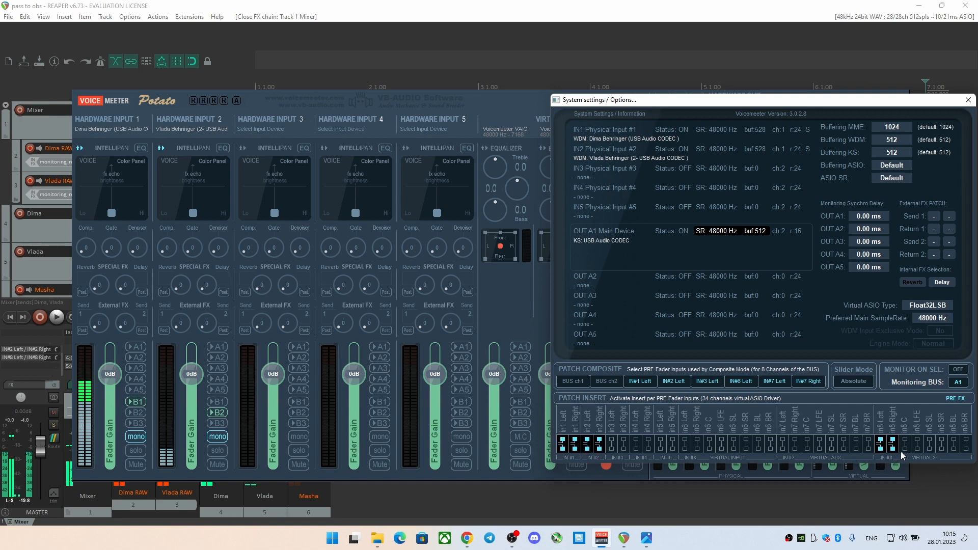
pyautogui.moveTo(585, 101); pyautogui.dragTo(645, 97)
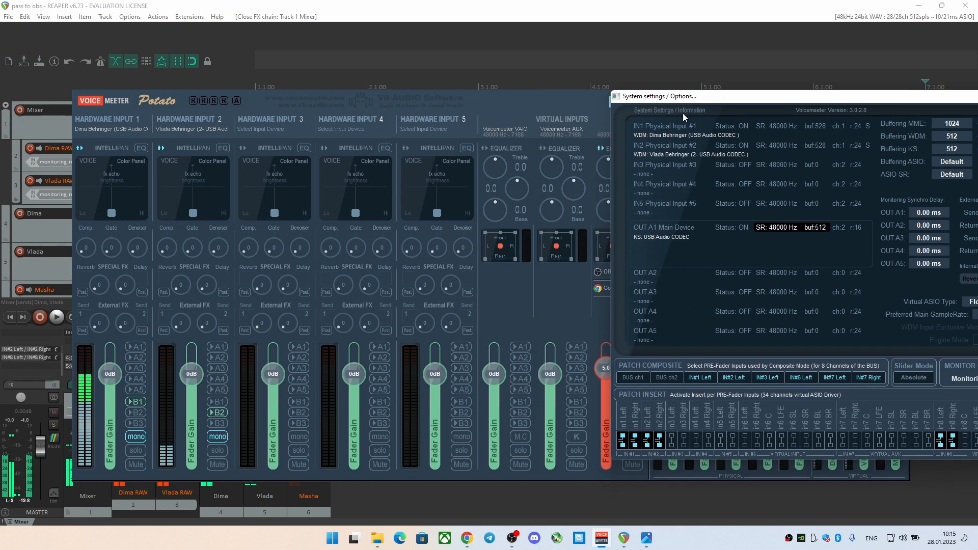
pyautogui.moveTo(651, 146); pyautogui.dragTo(495, 148)
pyautogui.click(467, 441)
pyautogui.click(481, 443)
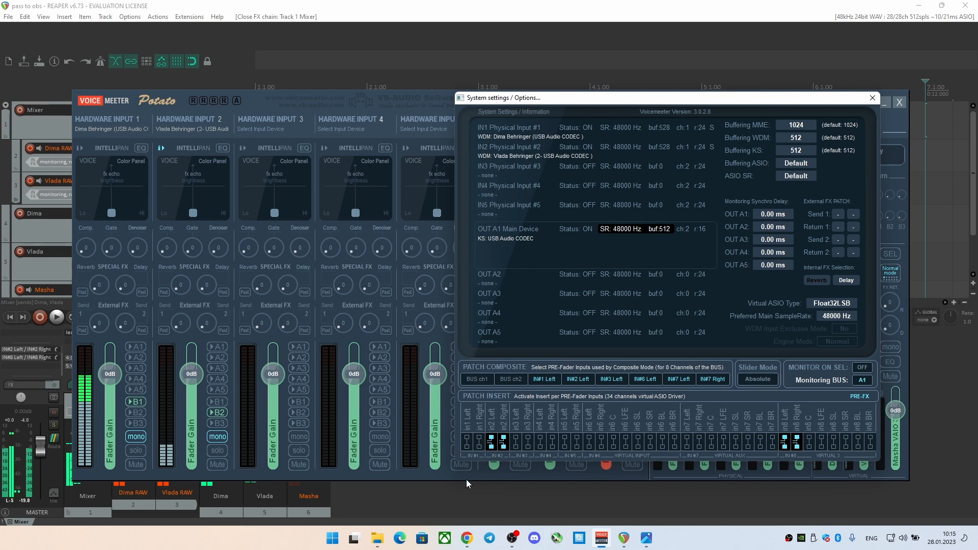
pyautogui.moveTo(512, 537)
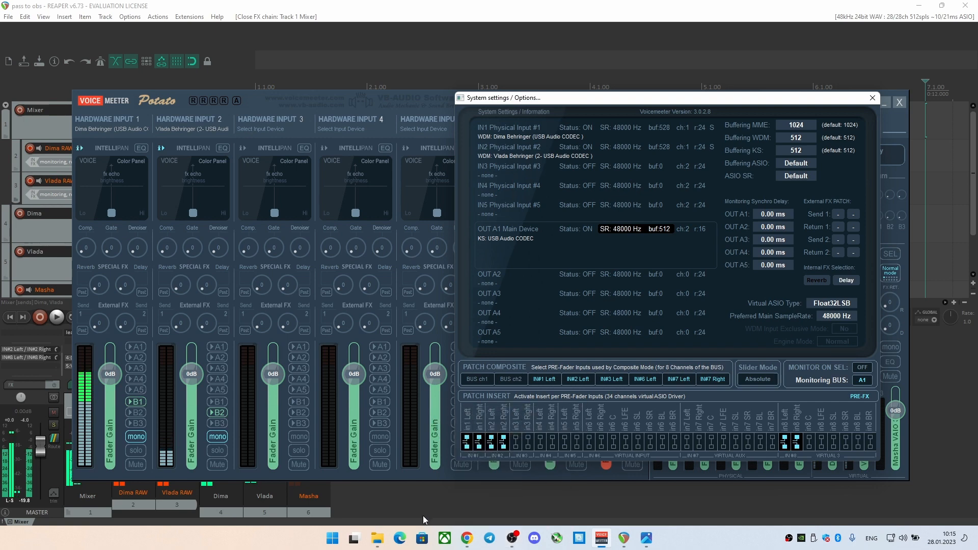
# Switch to REAPER and open the audio device settings in its preferences
pyautogui.click(446, 510)
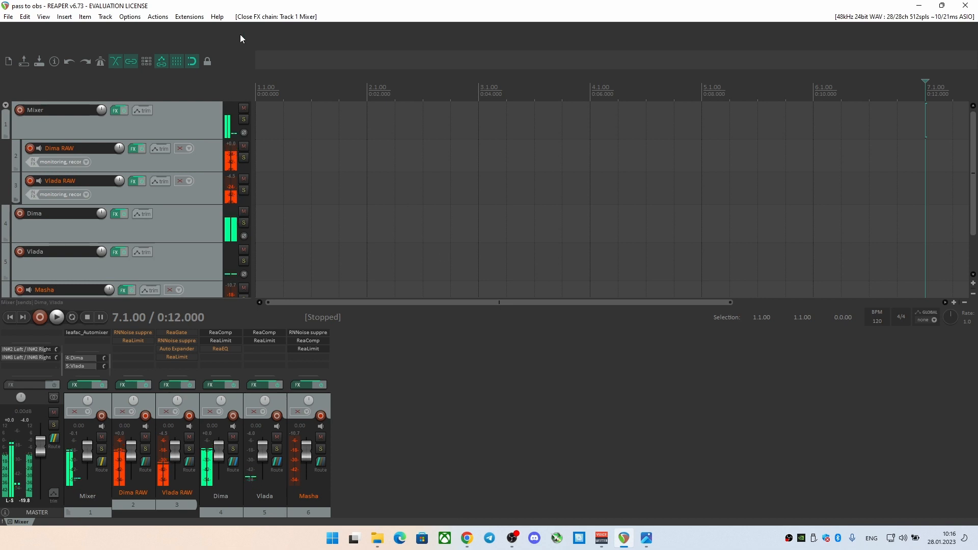
pyautogui.click(139, 16)
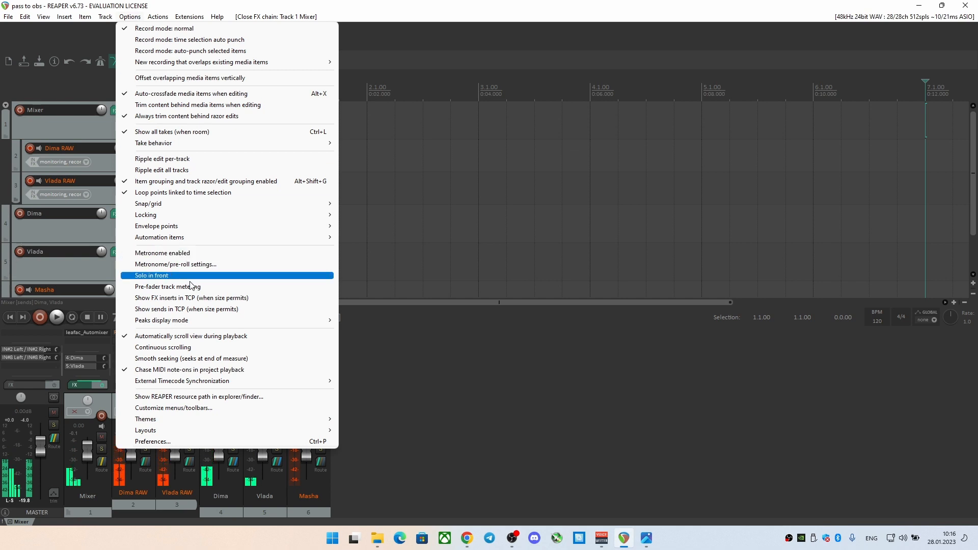
pyautogui.click(168, 441)
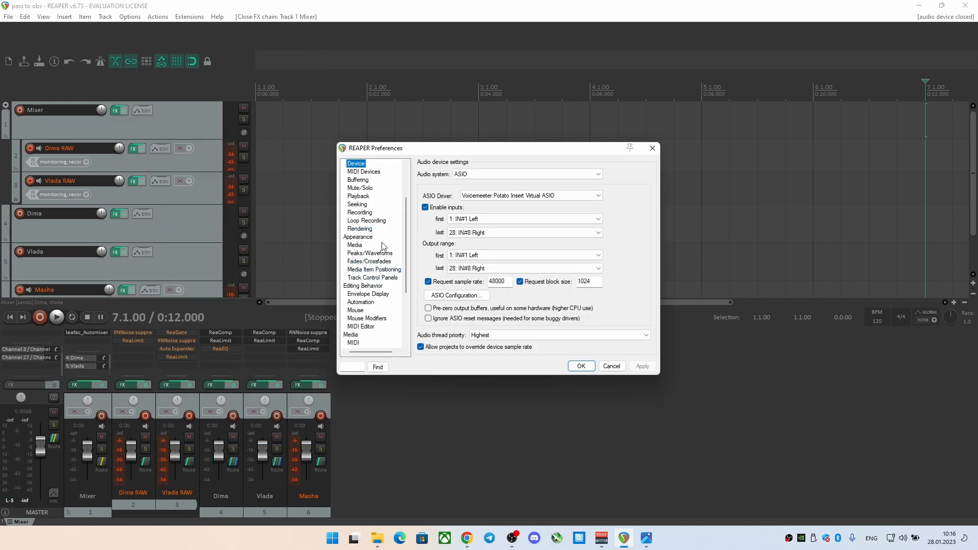
pyautogui.scroll(2, 384, 246)
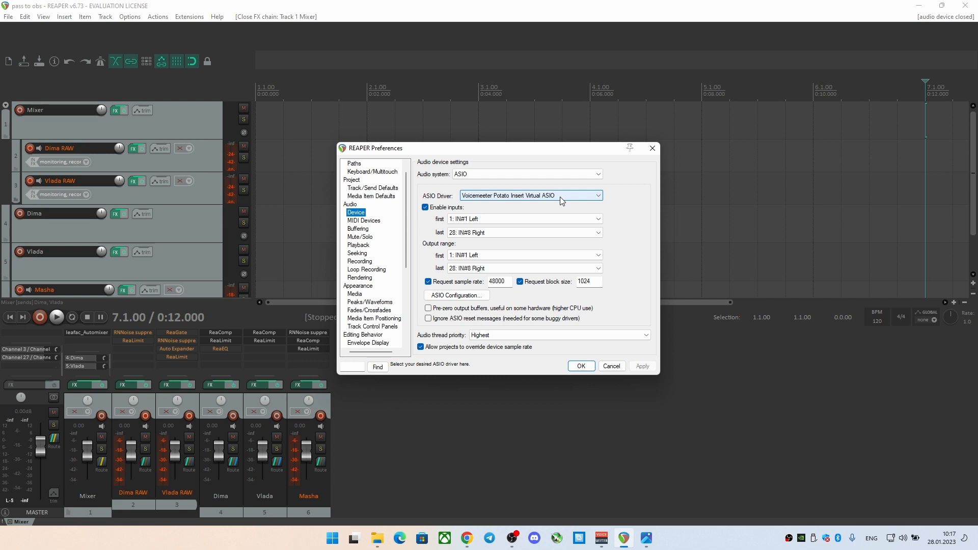
# Try the DirectSound, WaveOut, WDM Kernel Streaming and WASAPI audio systems, and return the selection to ASIO
pyautogui.click(550, 174)
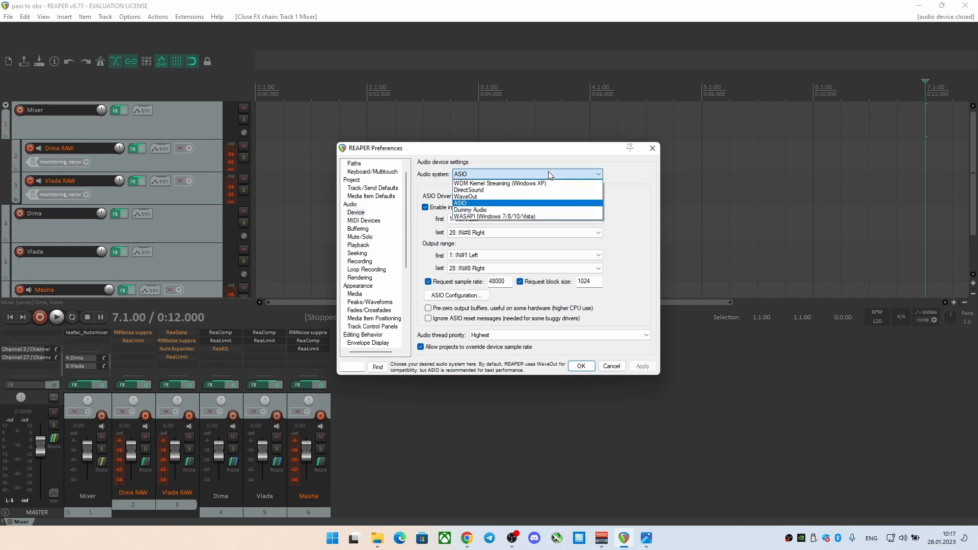
pyautogui.click(519, 191)
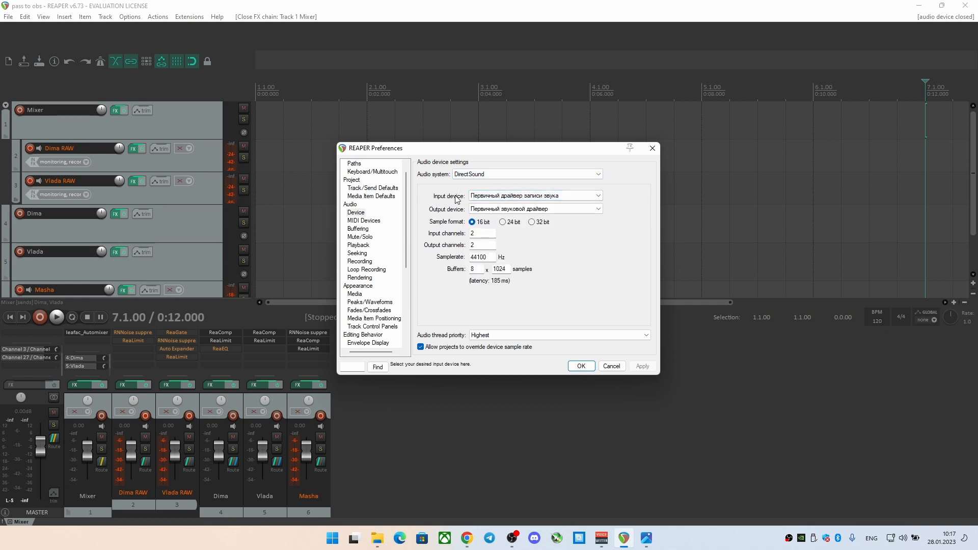
pyautogui.click(492, 198)
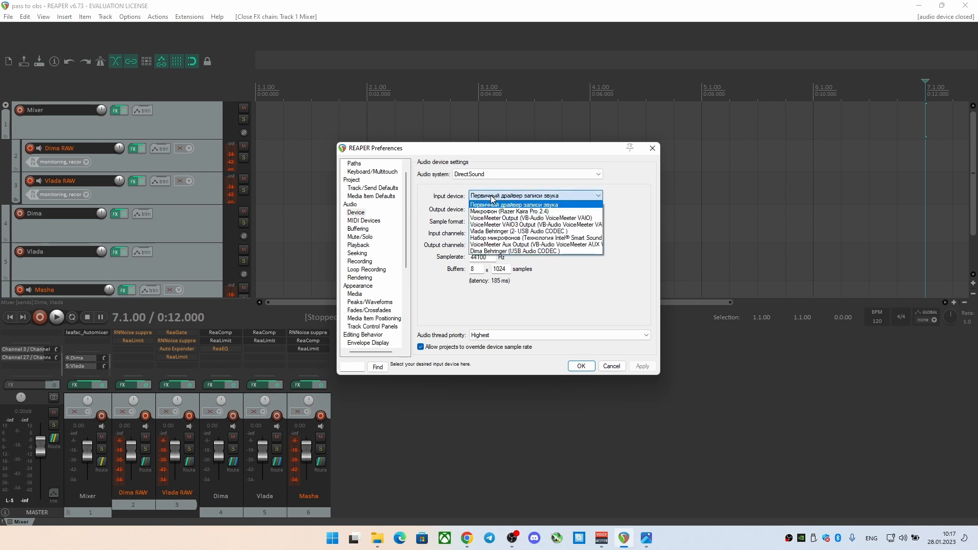
pyautogui.click(492, 198)
pyautogui.click(493, 176)
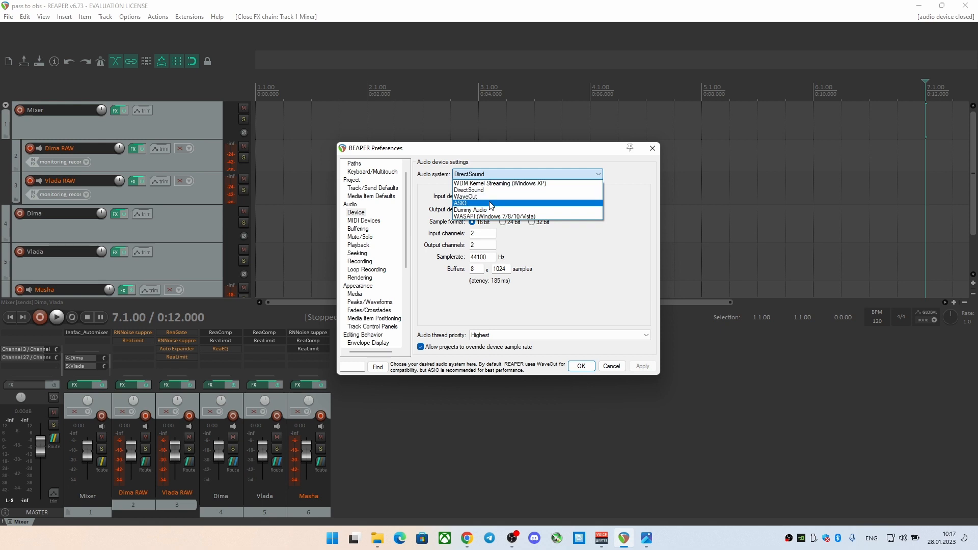
pyautogui.click(503, 197)
pyautogui.click(516, 175)
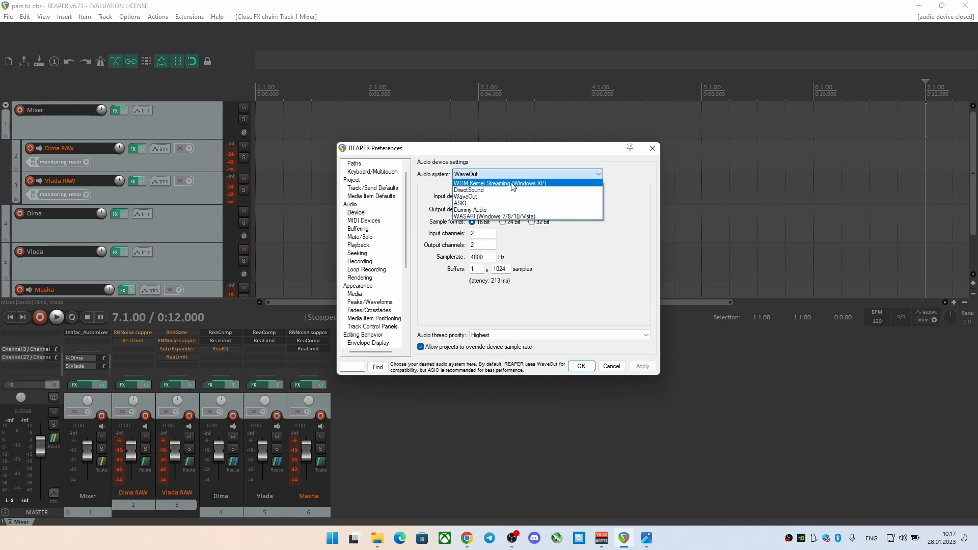
pyautogui.click(511, 184)
pyautogui.click(512, 176)
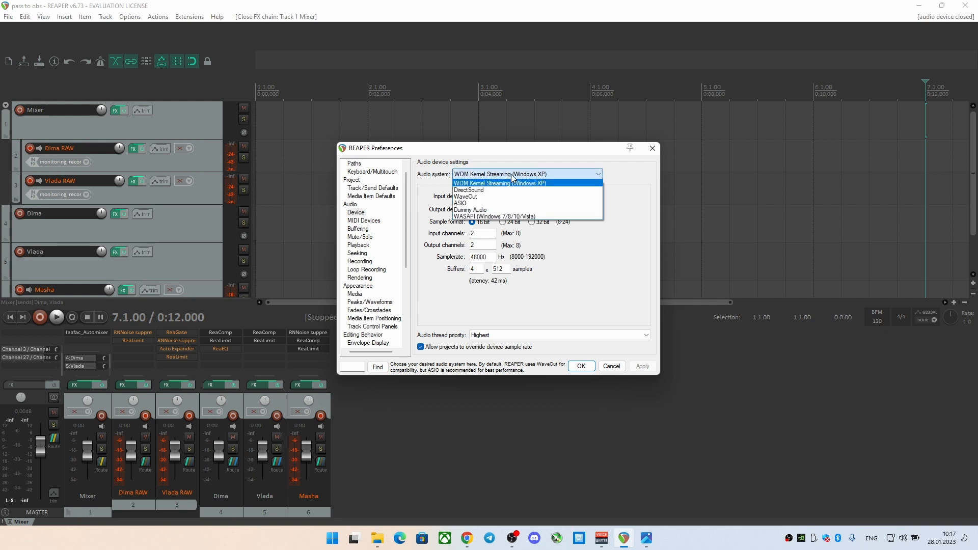
pyautogui.click(512, 216)
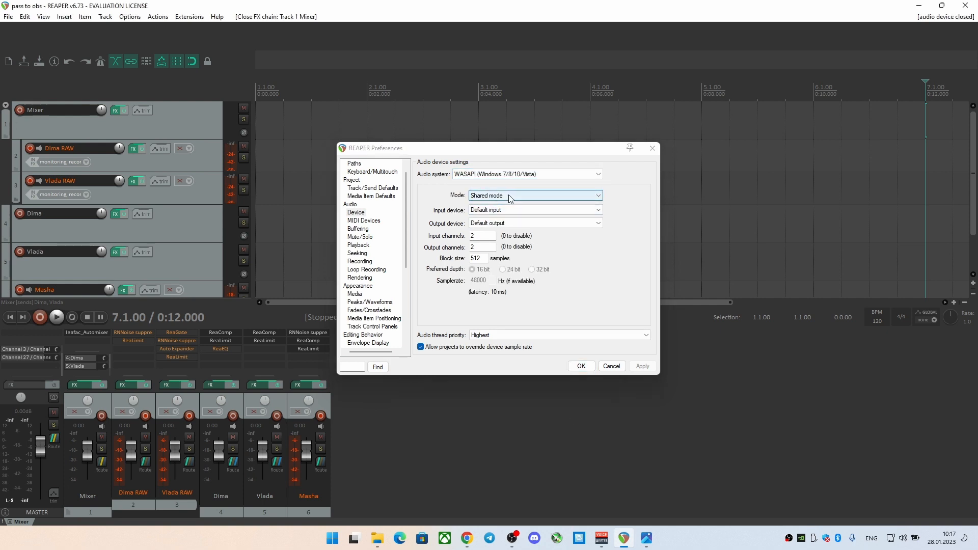
pyautogui.click(520, 174)
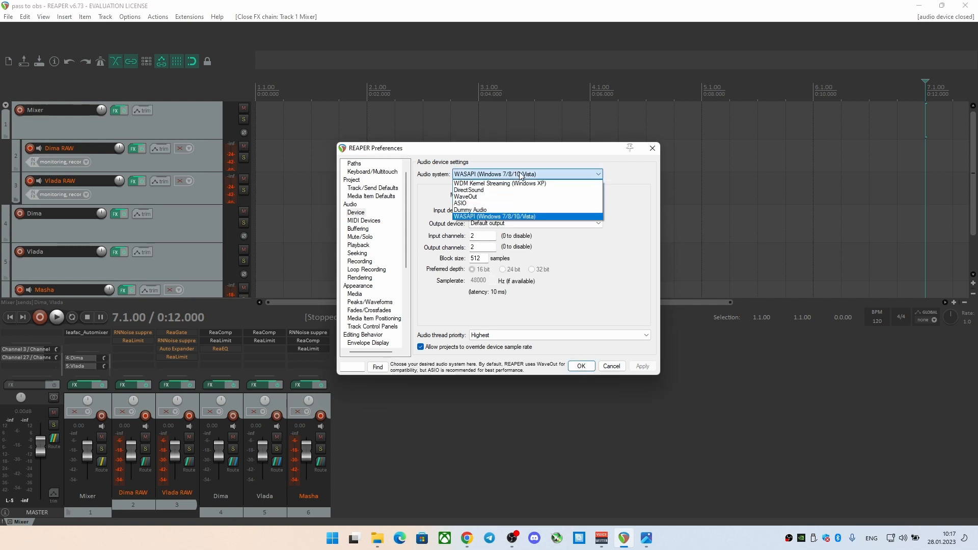
pyautogui.click(507, 203)
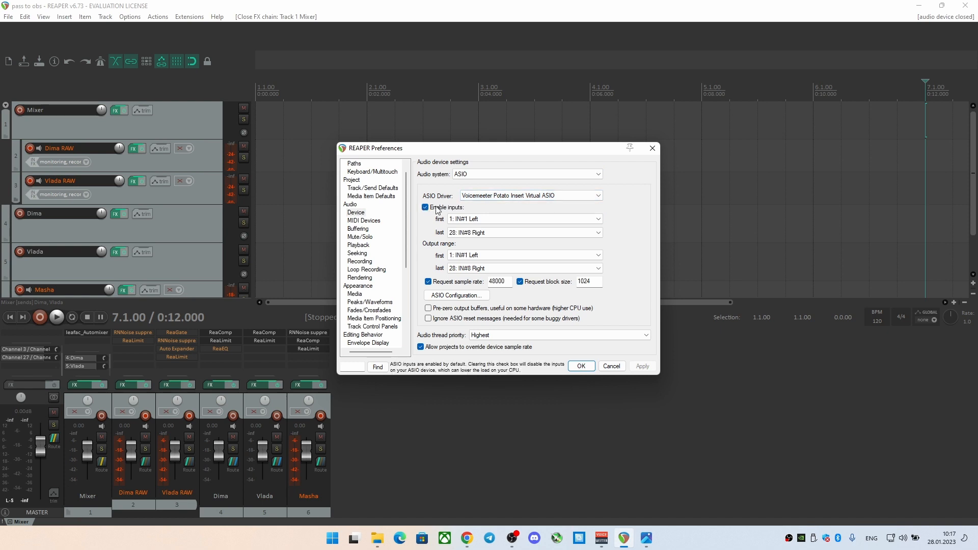
# Set the ASIO input range from 1: IN#1 Left to 28: IN#8 Right
pyautogui.click(477, 220)
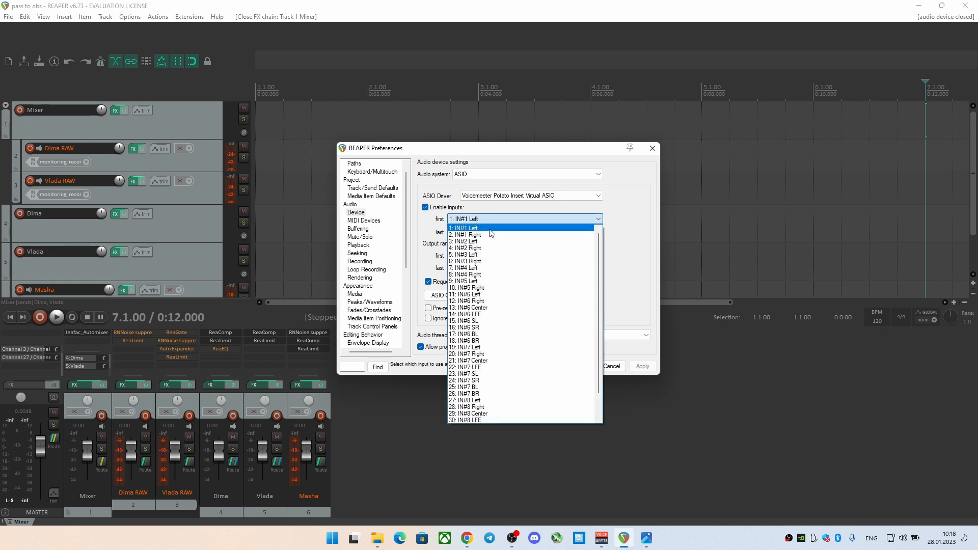
pyautogui.click(496, 228)
pyautogui.click(493, 232)
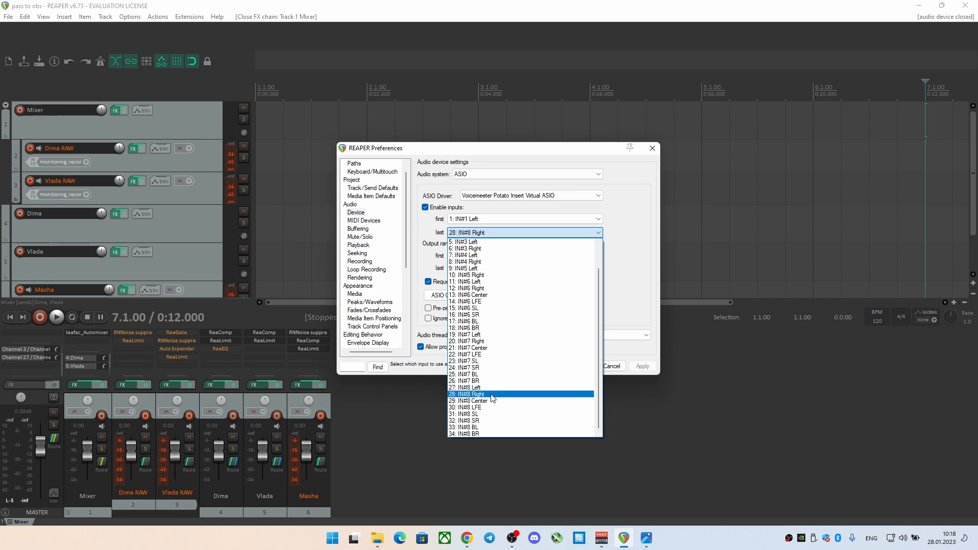
pyautogui.click(492, 394)
# Check the enabled patch inserts in VoiceMeeter's system settings, return to REAPER and dismiss the preferences without saving
pyautogui.moveTo(601, 539)
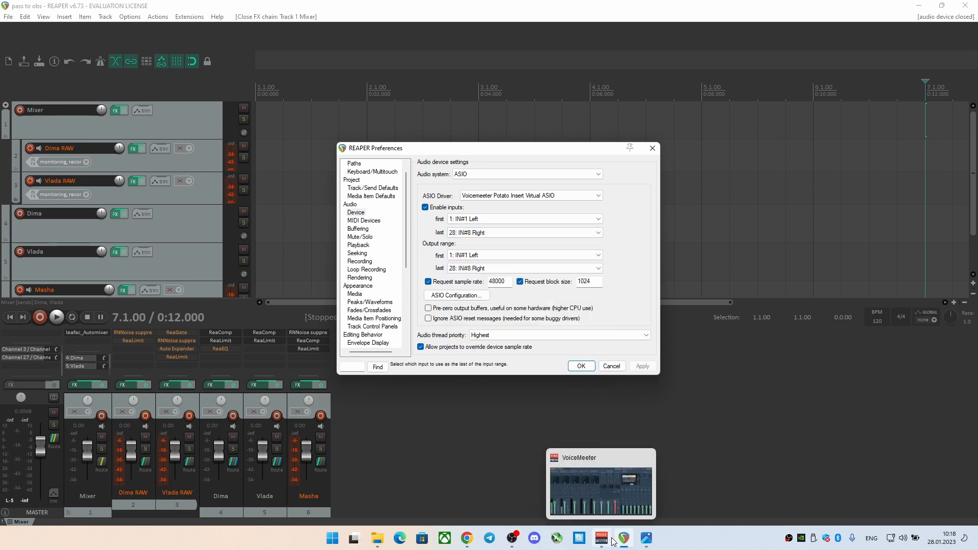
pyautogui.click(634, 494)
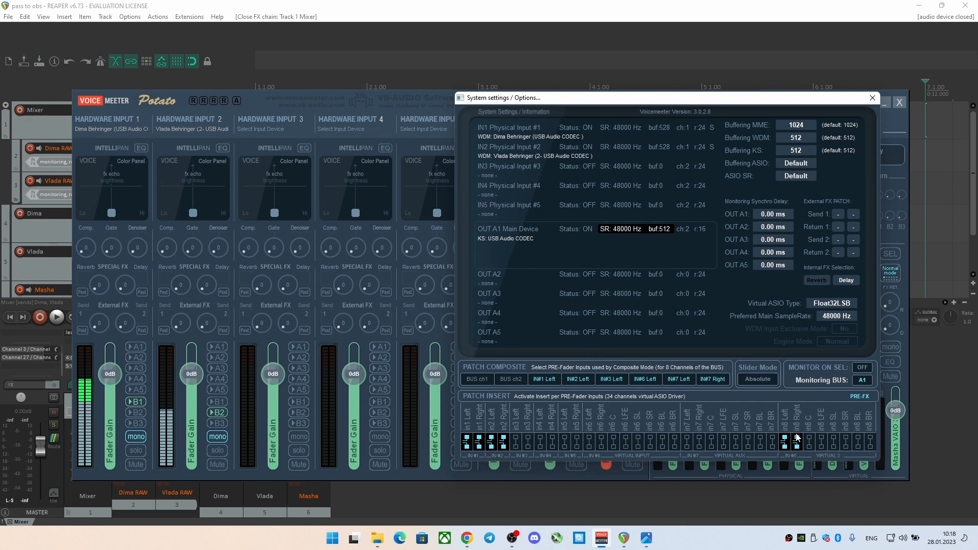
pyautogui.click(523, 502)
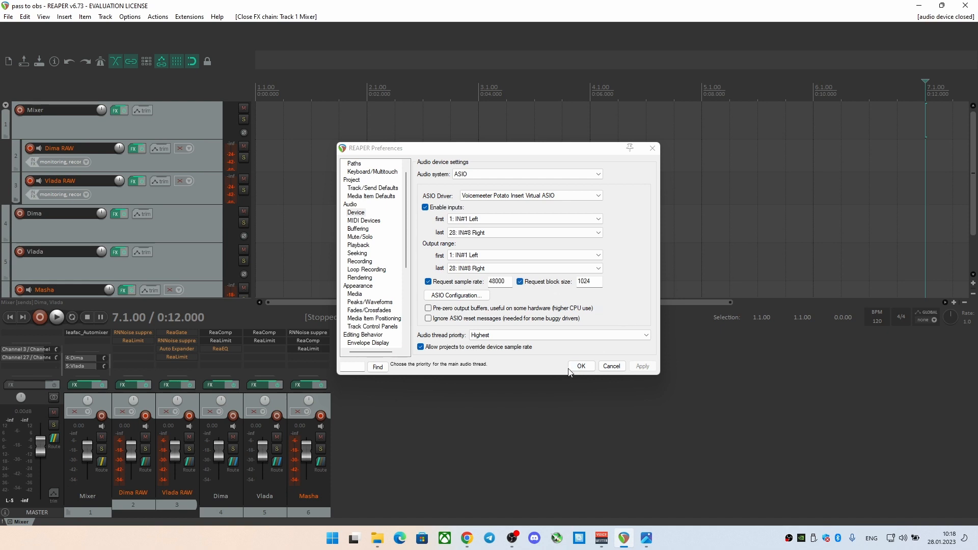
pyautogui.click(611, 367)
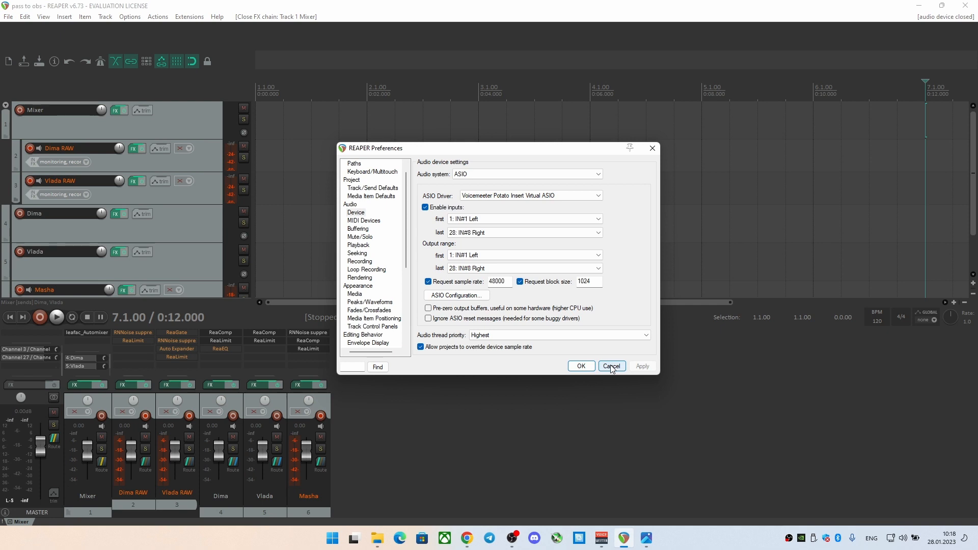
# Dismiss the preferences without saving and start a new empty project in REAPER
pyautogui.click(611, 366)
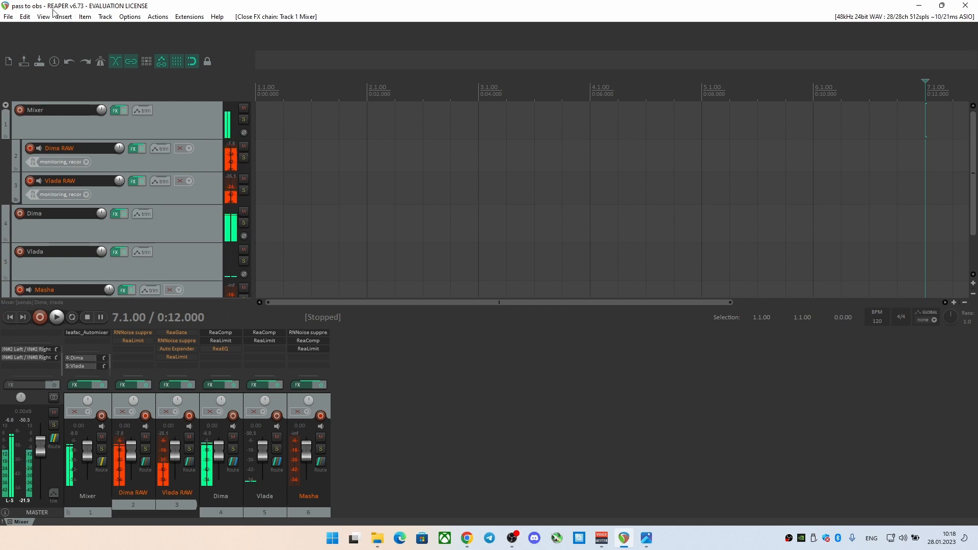
pyautogui.click(9, 17)
pyautogui.moveTo(24, 17)
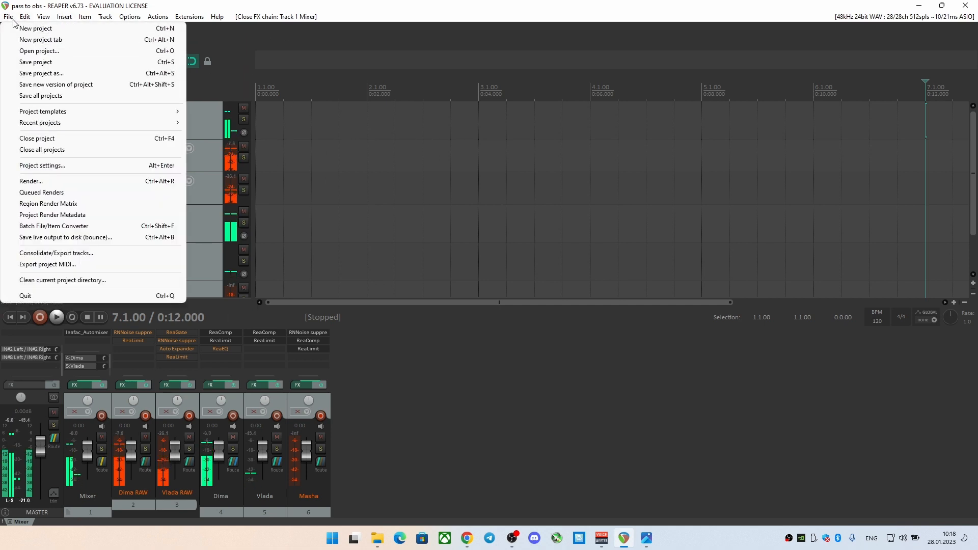
pyautogui.click(9, 29)
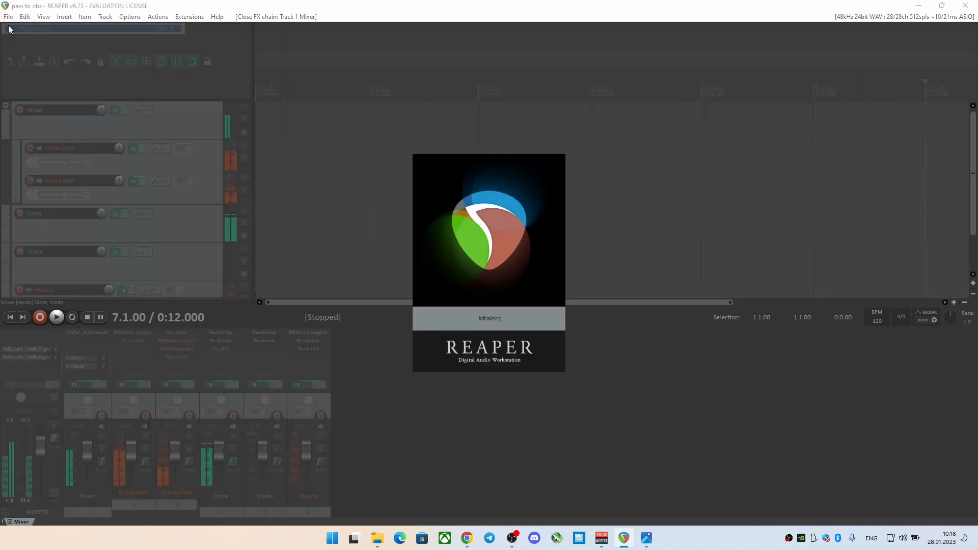
pyautogui.click(512, 538)
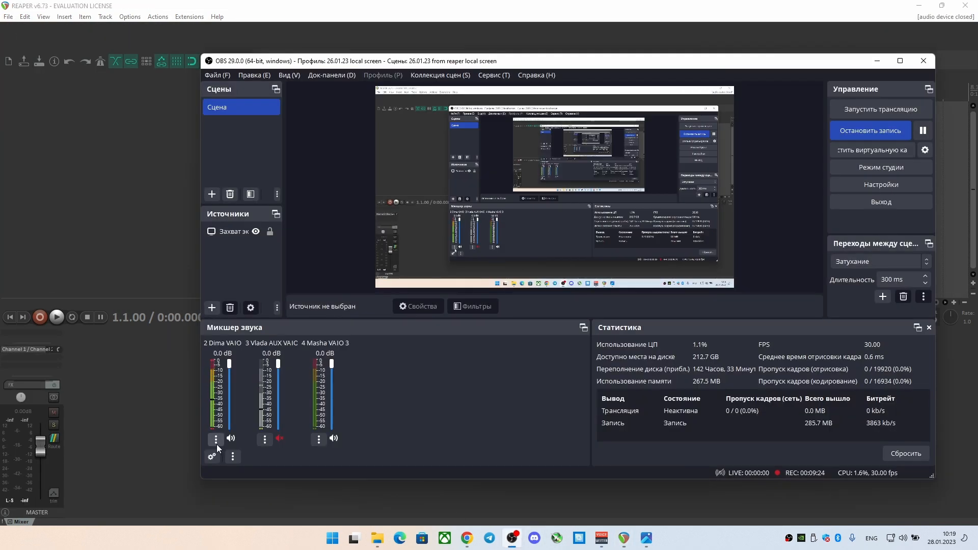
pyautogui.rightClick(145, 371)
pyautogui.click(141, 146)
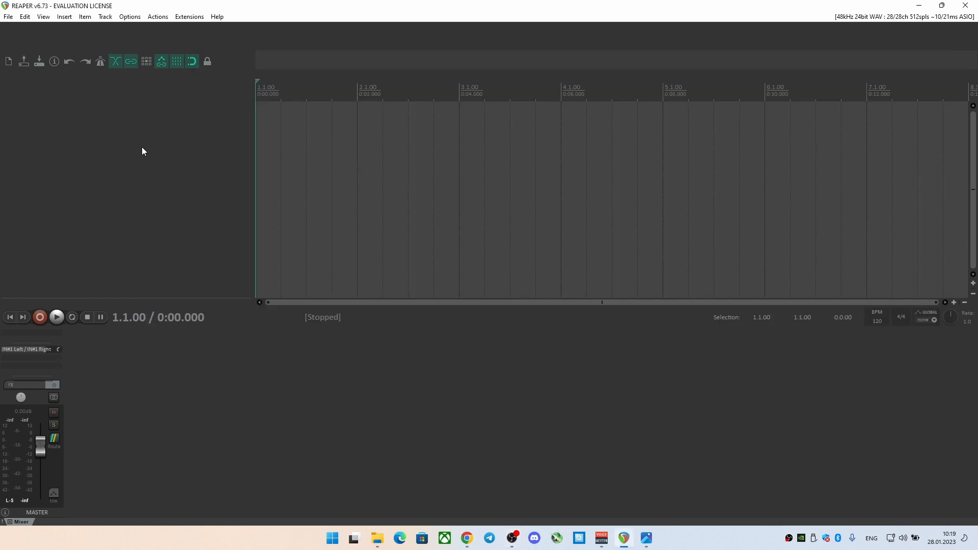
# Insert two new tracks at the end of the track list and name them Mic 1 and Mic 2
pyautogui.click(108, 18)
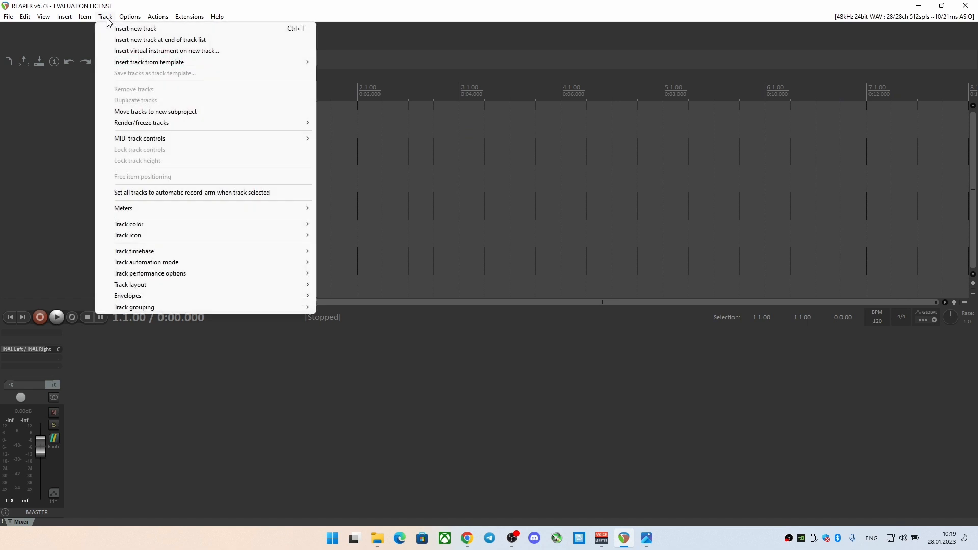
pyautogui.click(133, 39)
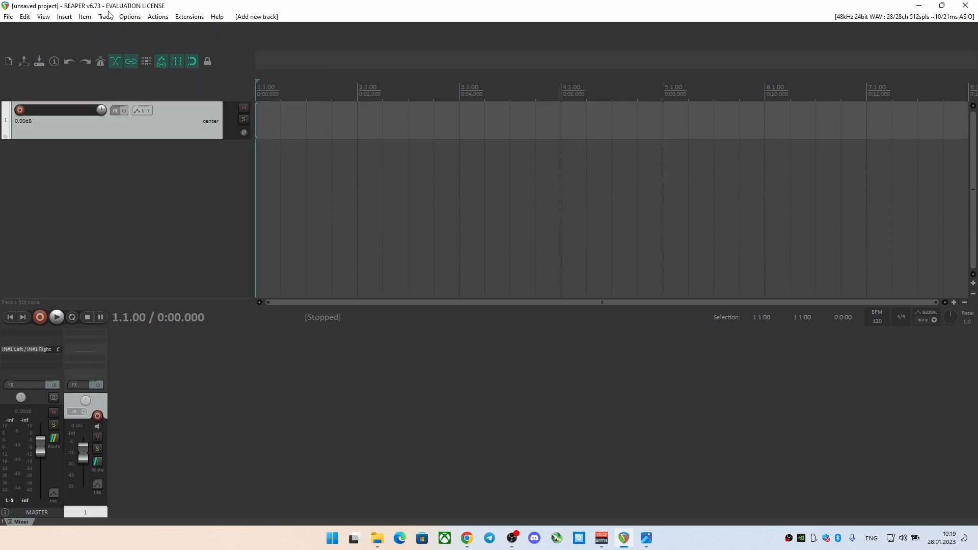
pyautogui.click(105, 16)
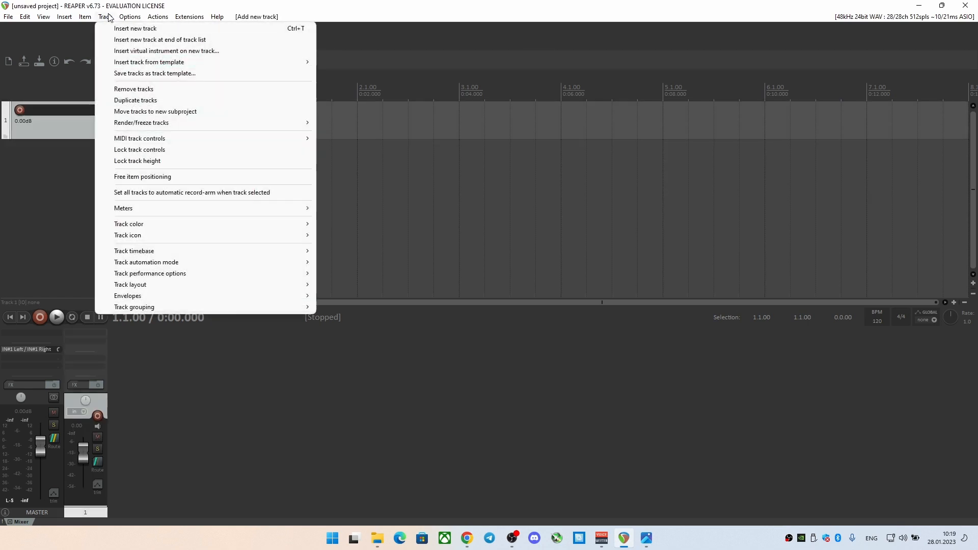
pyautogui.click(138, 41)
pyautogui.doubleClick(73, 109)
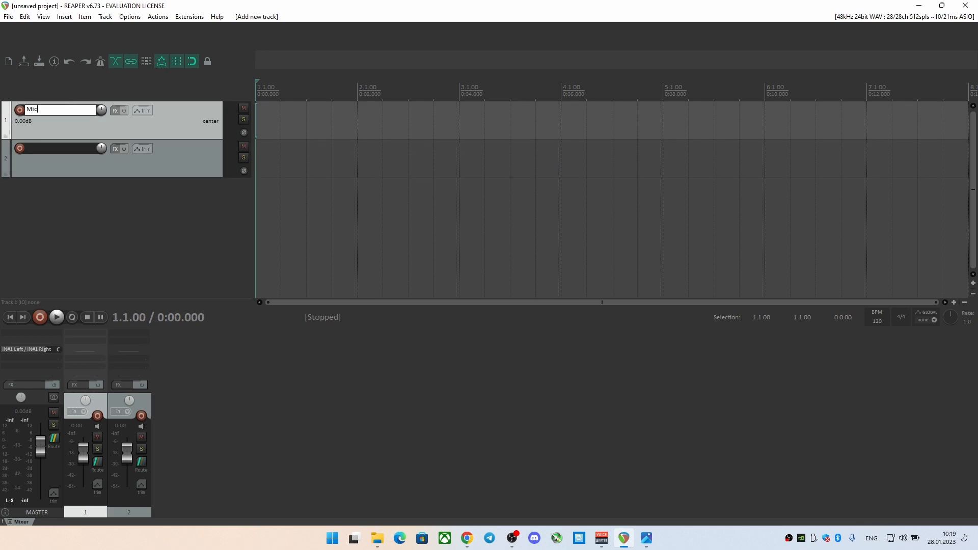
pyautogui.write('Mic')
pyautogui.press('Return')
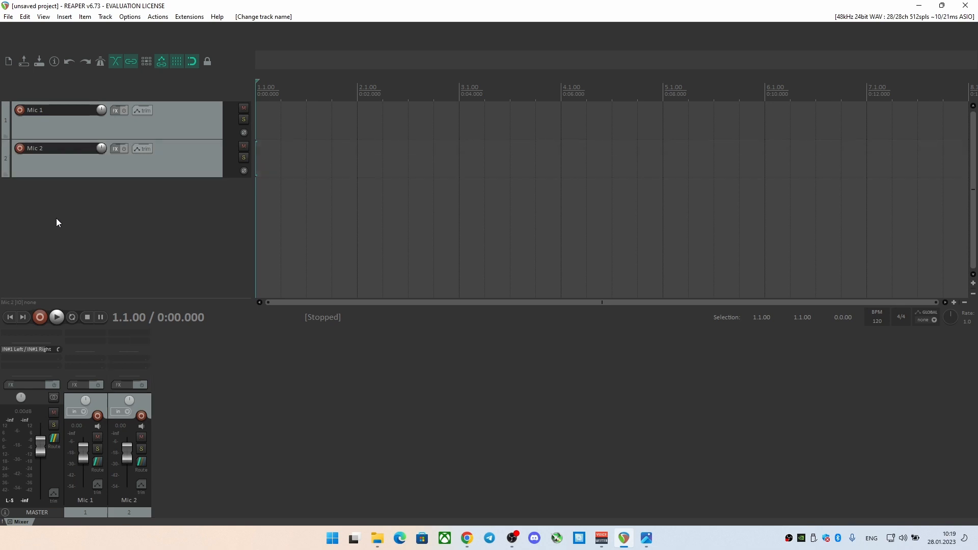
# Arm the Mic 1 and Mic 2 tracks and set both to "Record: disable (input monitoring only)"
pyautogui.click(19, 111)
pyautogui.click(19, 148)
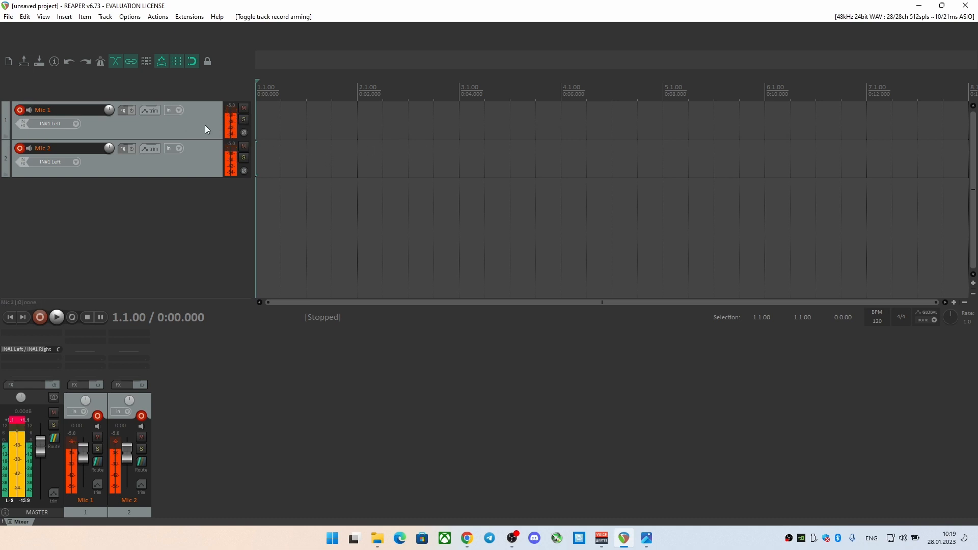
pyautogui.click(175, 112)
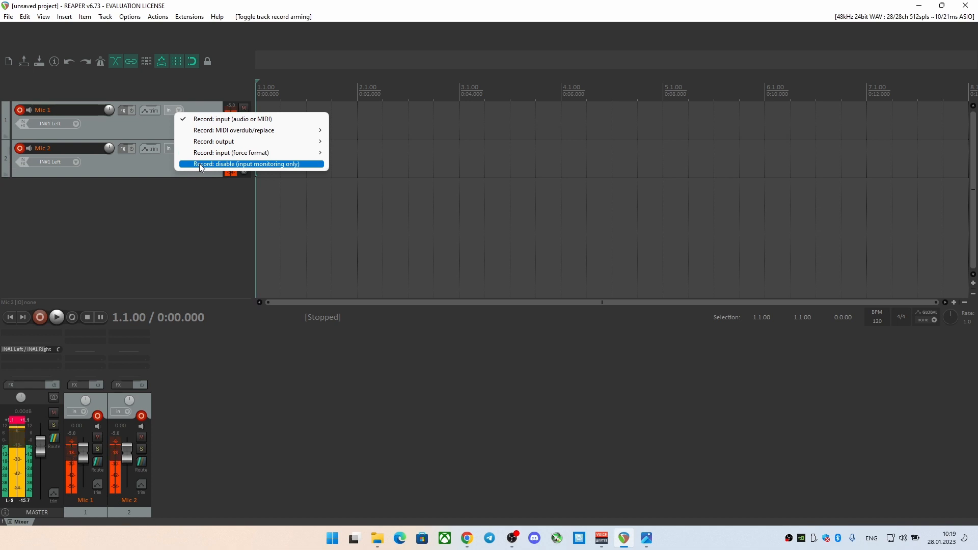
pyautogui.click(278, 166)
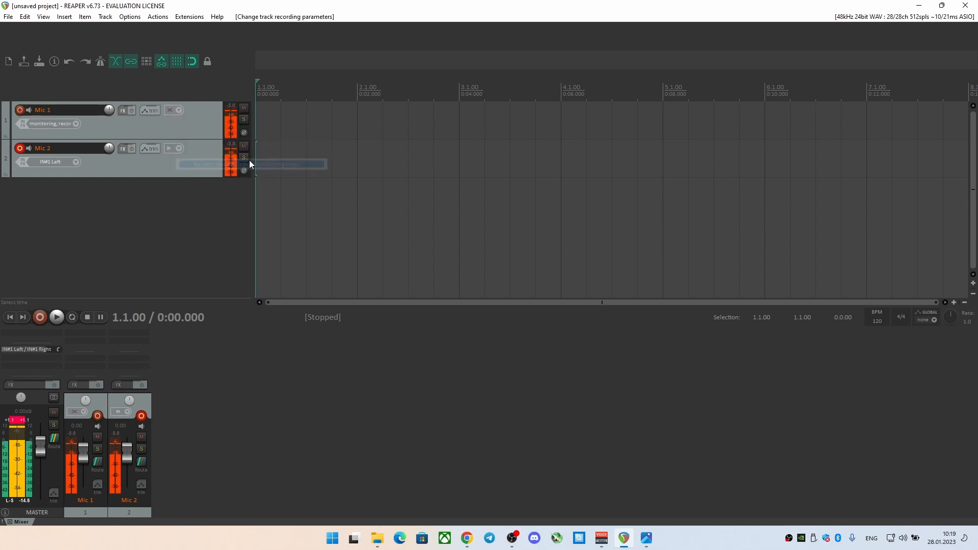
pyautogui.click(176, 149)
pyautogui.click(203, 202)
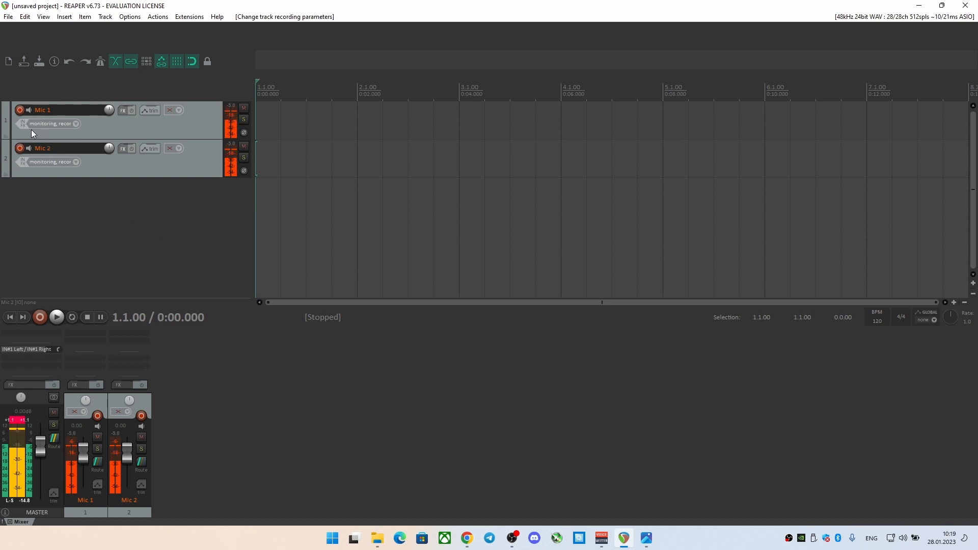
# Assign the mono input IN#1 Left to the Mic 1 track and IN#2 Left to the Mic 2 track
pyautogui.click(76, 123)
pyautogui.moveTo(101, 129)
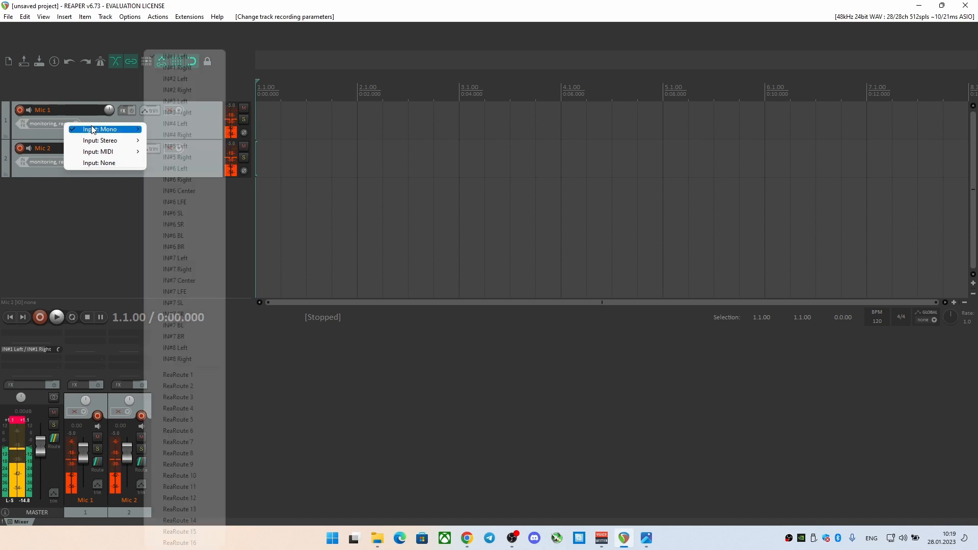
pyautogui.click(202, 57)
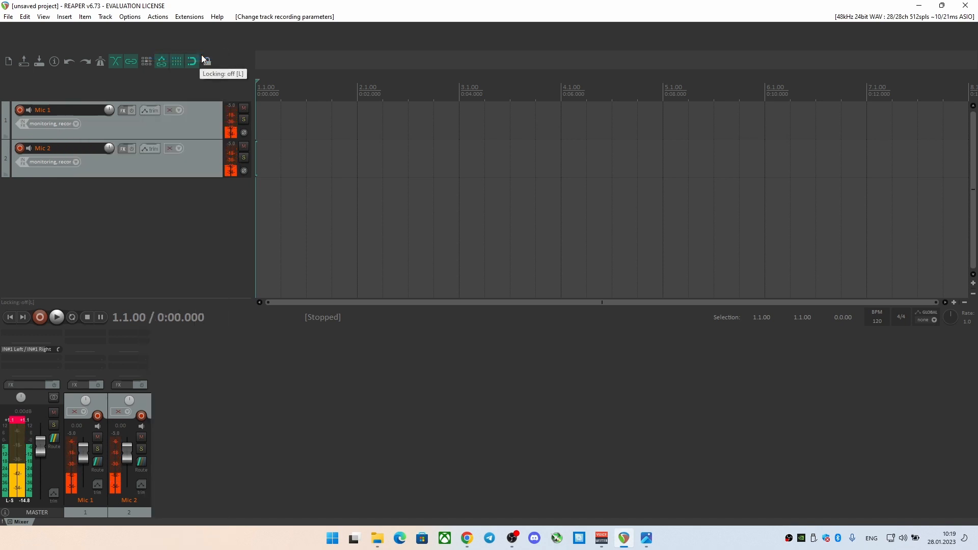
pyautogui.click(73, 162)
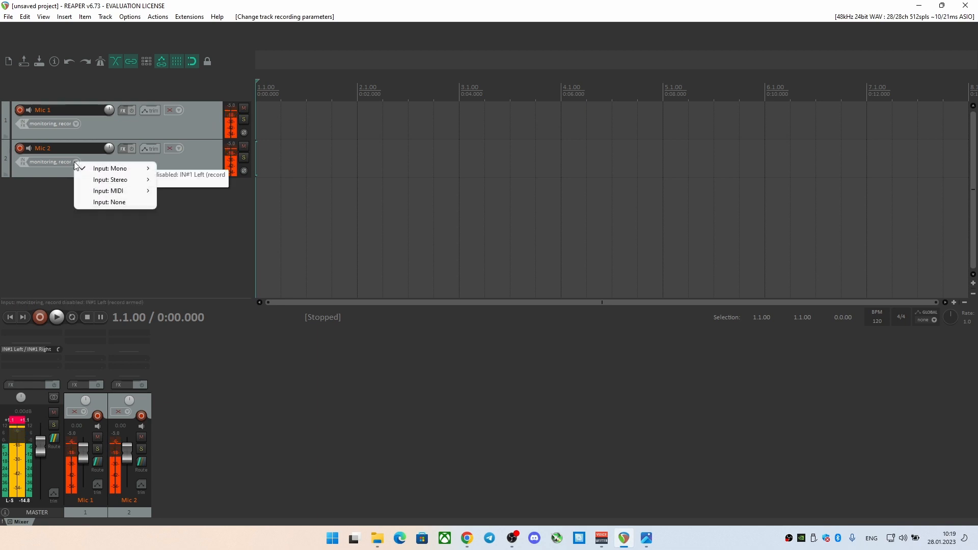
pyautogui.moveTo(135, 168)
pyautogui.click(201, 79)
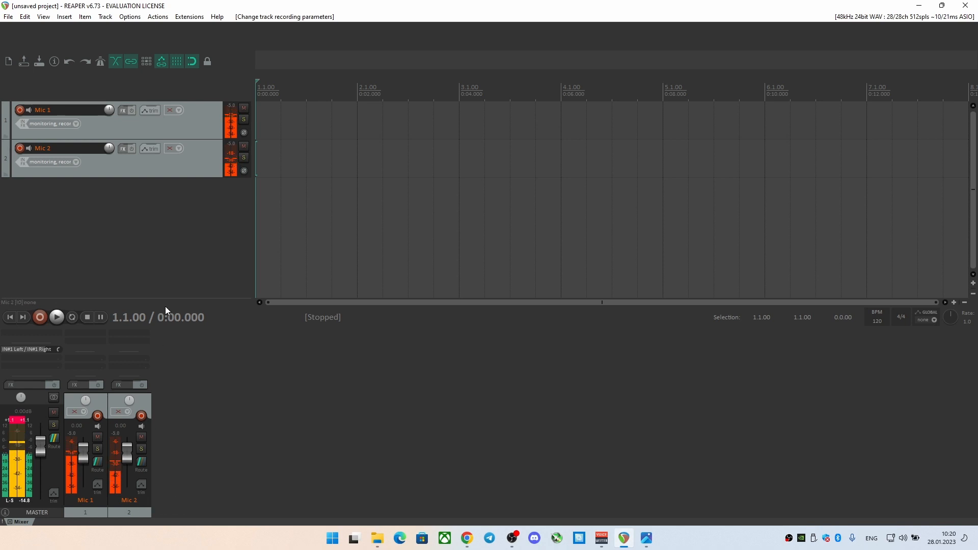
# Switch to Chrome and review the install instructions and Automixer section in the leafac/reaper GitHub README
pyautogui.moveTo(467, 537)
pyautogui.click(505, 493)
pyautogui.scroll(10, 355, 214)
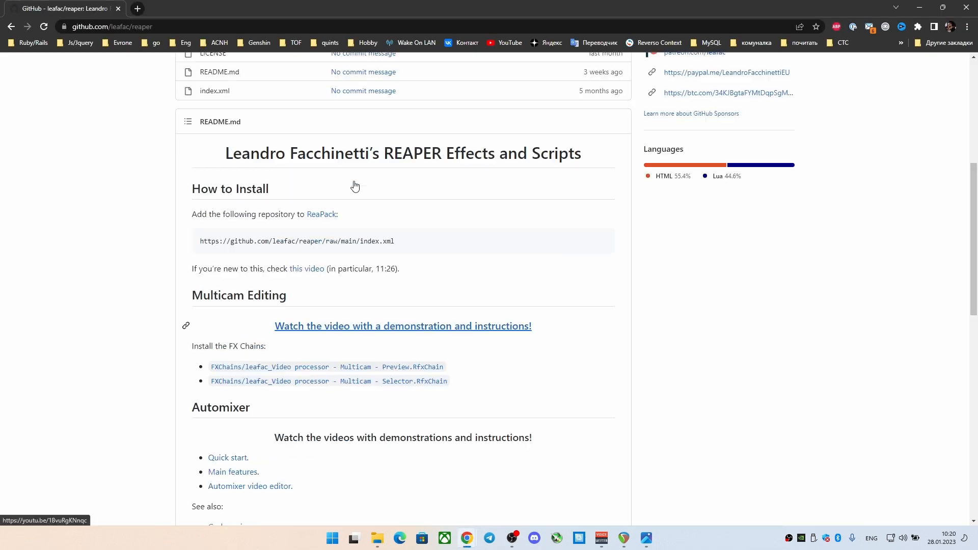
pyautogui.scroll(-2, 307, 261)
pyautogui.scroll(-6, 307, 261)
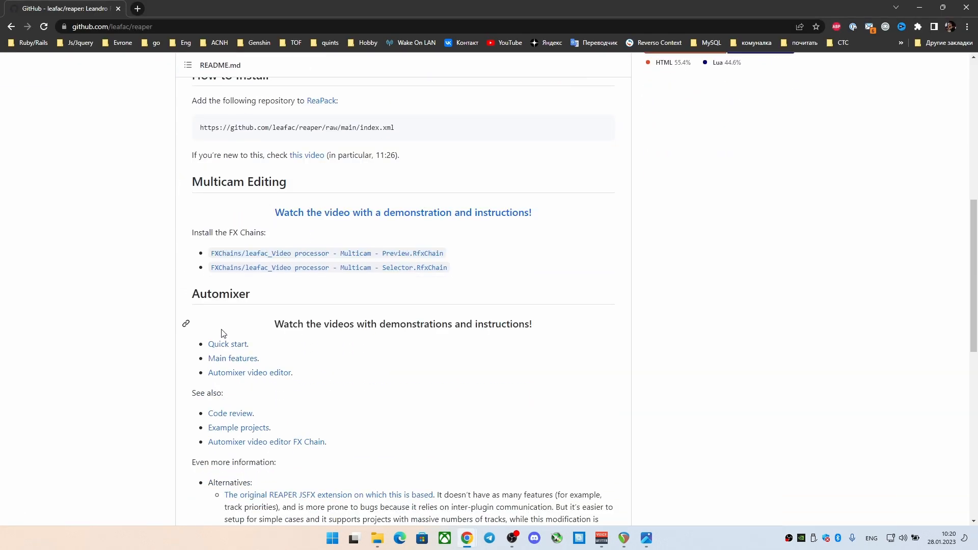
pyautogui.scroll(4, 221, 334)
pyautogui.scroll(-3, 222, 334)
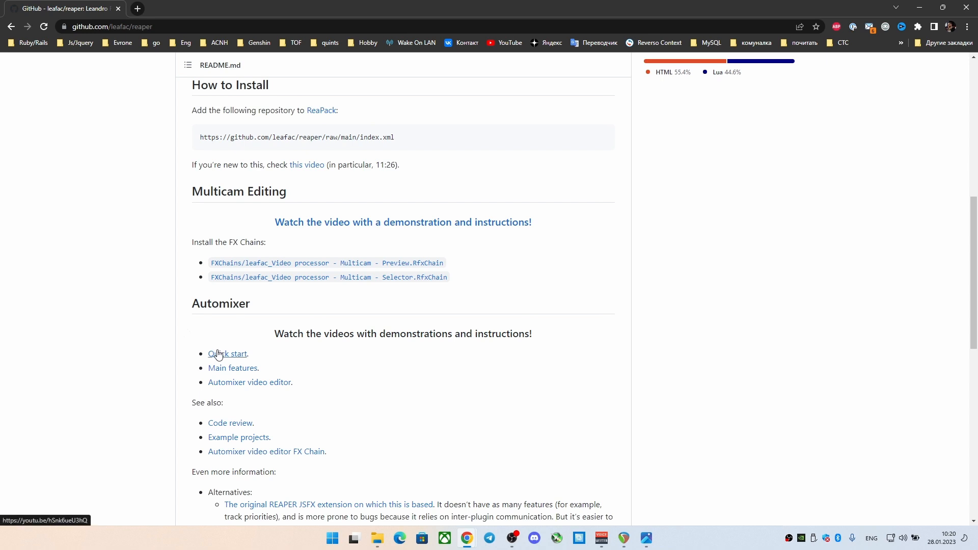
pyautogui.scroll(-3, 218, 340)
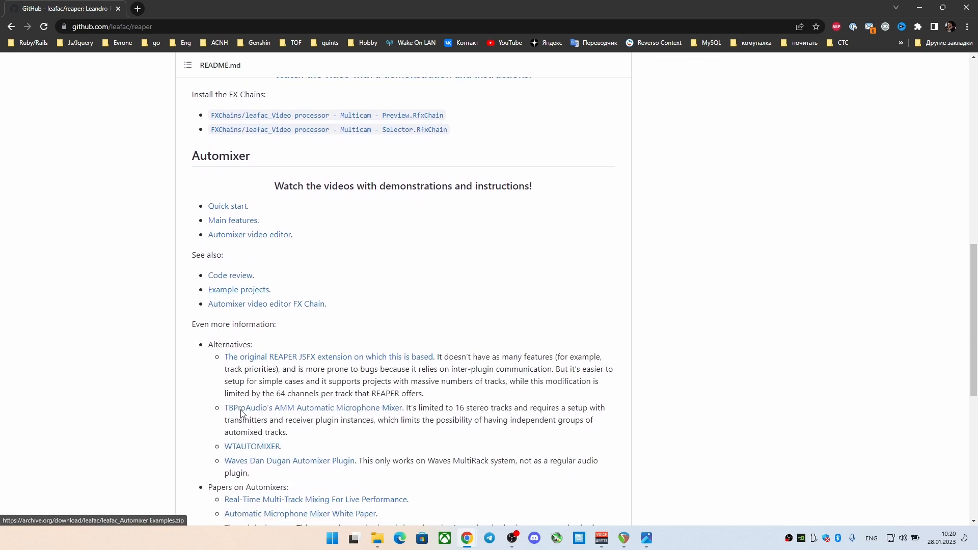
pyautogui.scroll(-1, 246, 421)
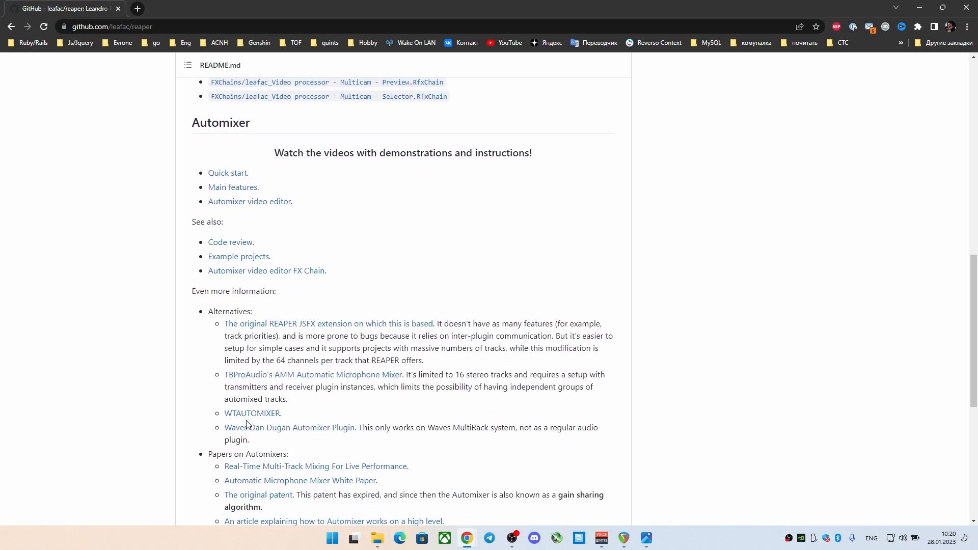
pyautogui.scroll(2, 247, 423)
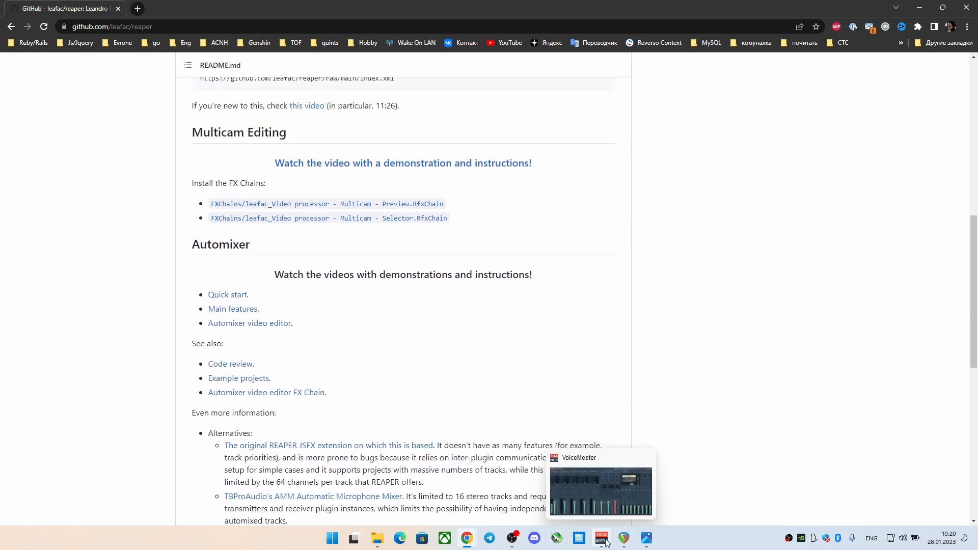
# Return to REAPER, select both mic tracks and run the leafac_Automixer setup.lua script from the action list
pyautogui.click(558, 454)
pyautogui.click(624, 538)
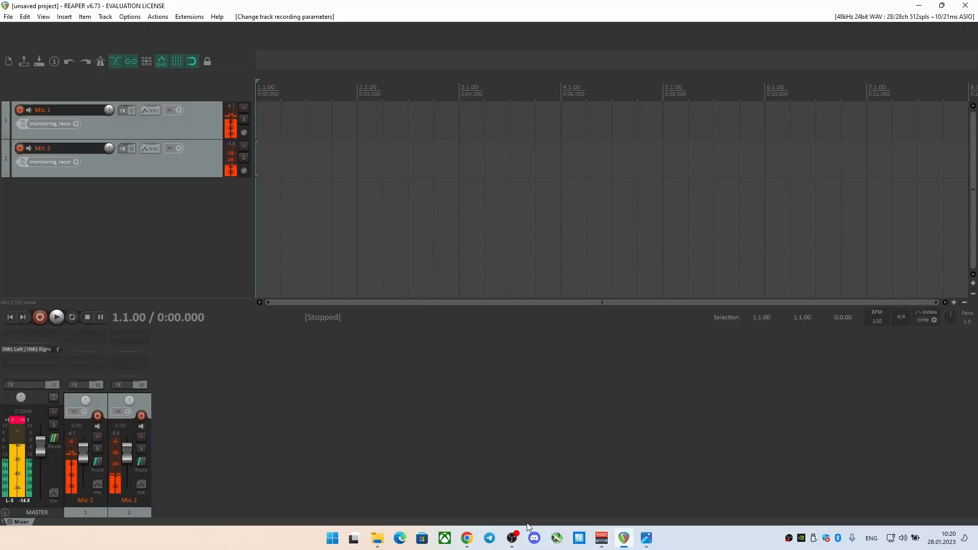
pyautogui.click(198, 163)
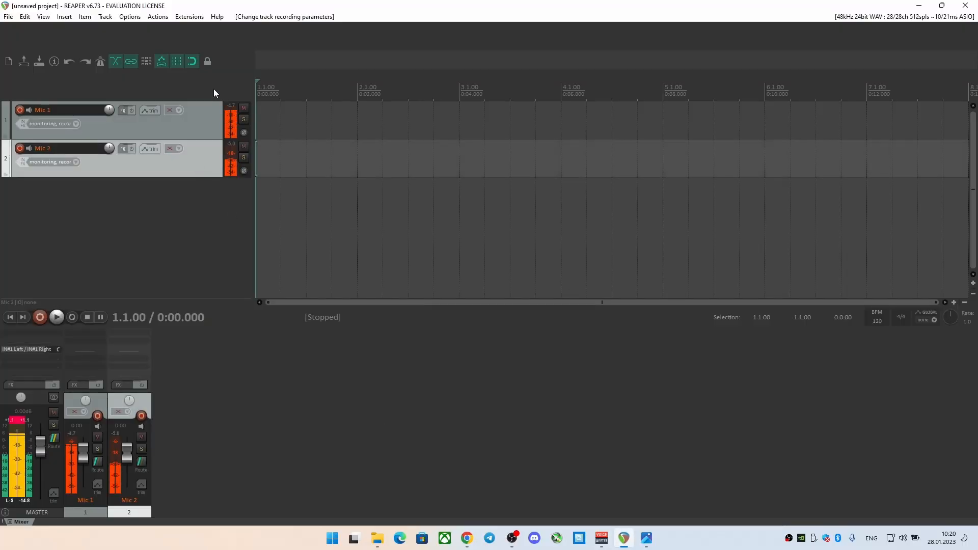
pyautogui.keyDown('ctrl'); pyautogui.click(197, 127); pyautogui.keyUp('ctrl')
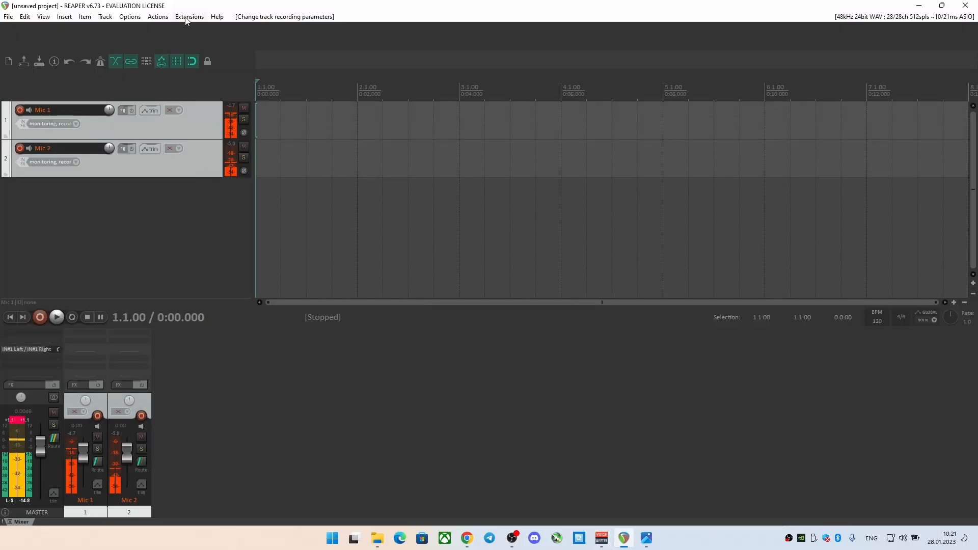
pyautogui.click(164, 16)
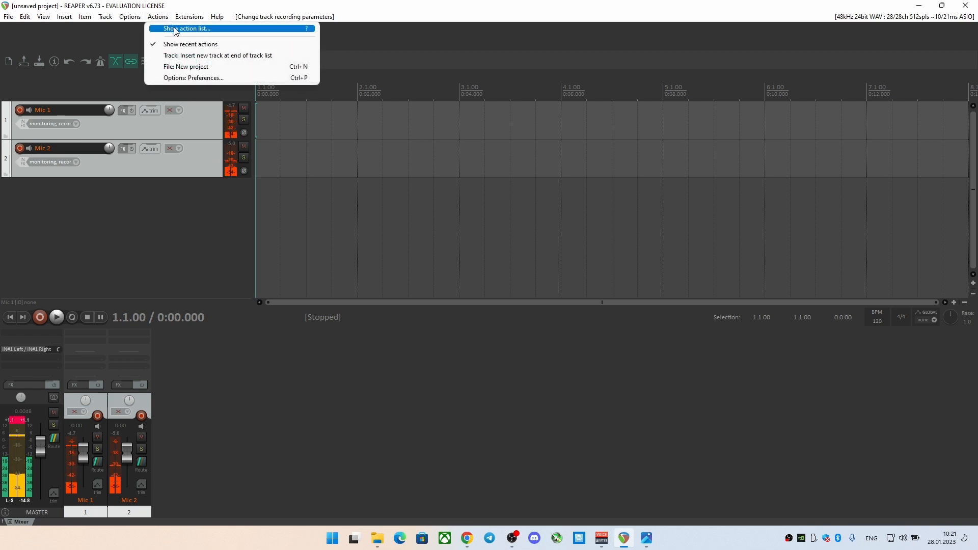
pyautogui.click(174, 29)
pyautogui.write('lea')
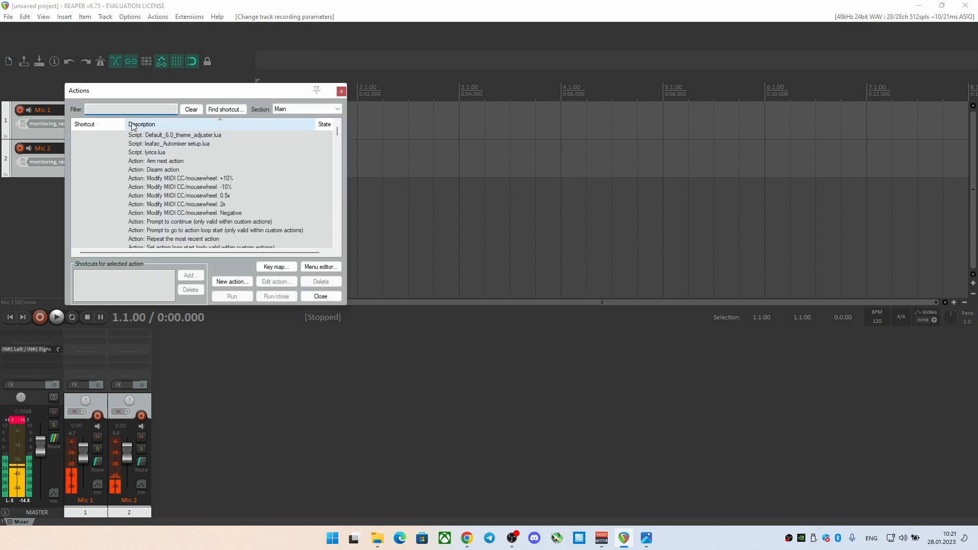
pyautogui.write('f')
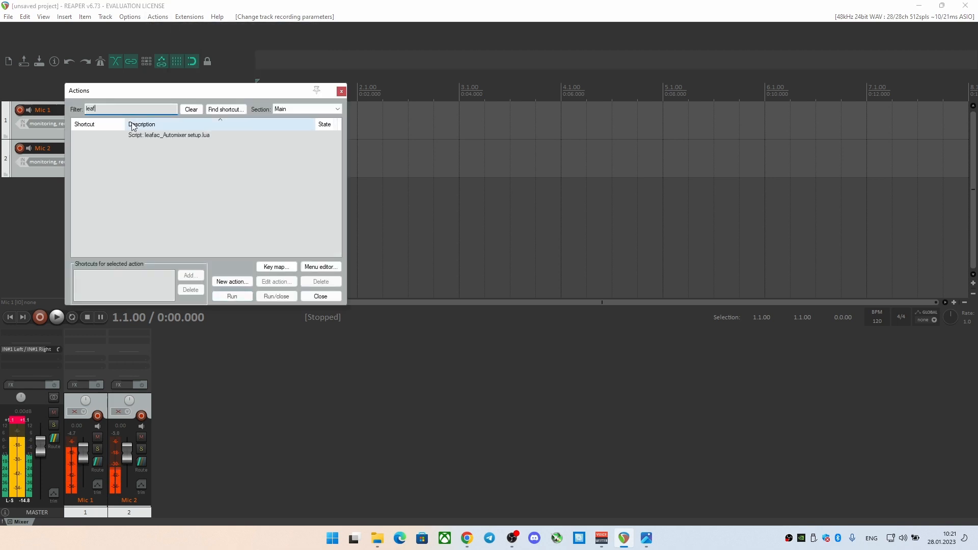
pyautogui.click(160, 133)
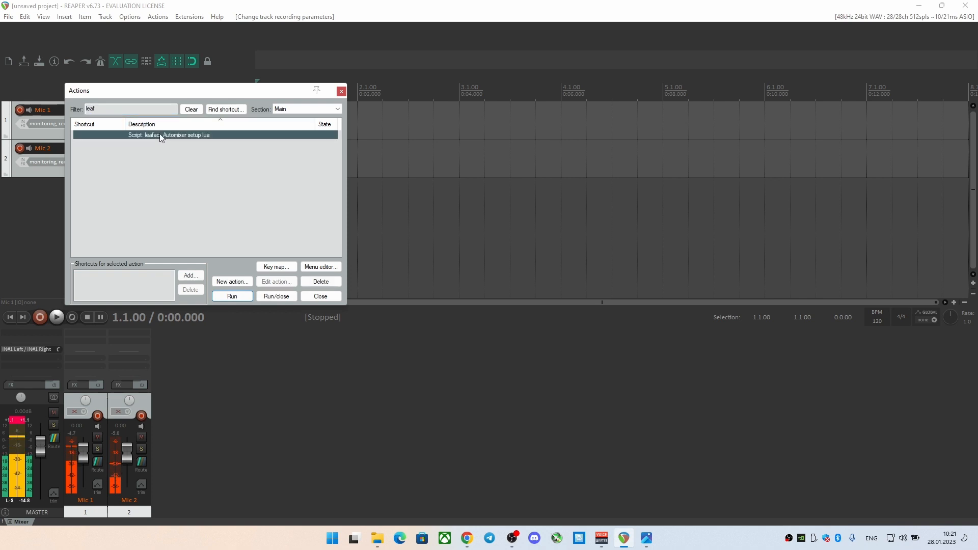
pyautogui.click(274, 297)
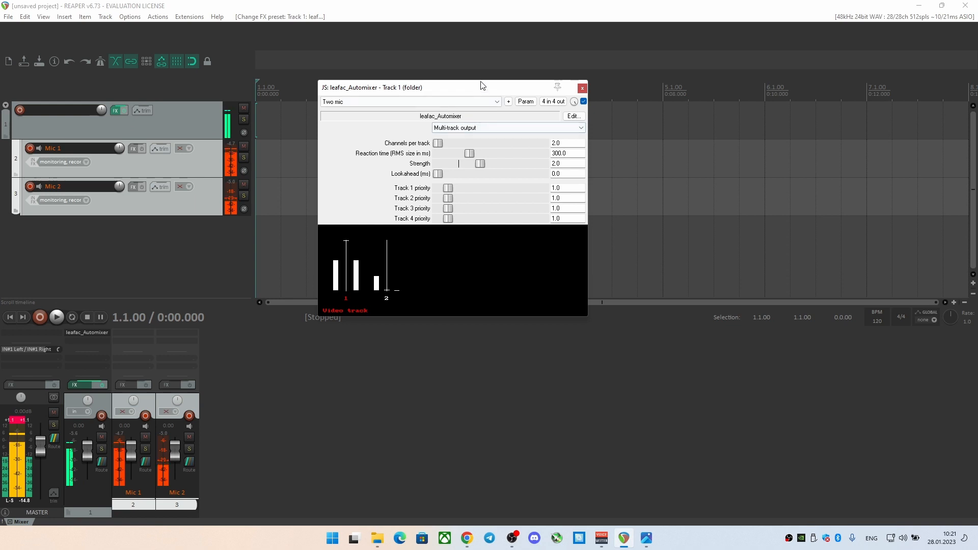
# Try the Two mic preset in the folder track's leafac_Automixer effect, and reset the effect to factory default
pyautogui.moveTo(481, 86); pyautogui.dragTo(475, 117)
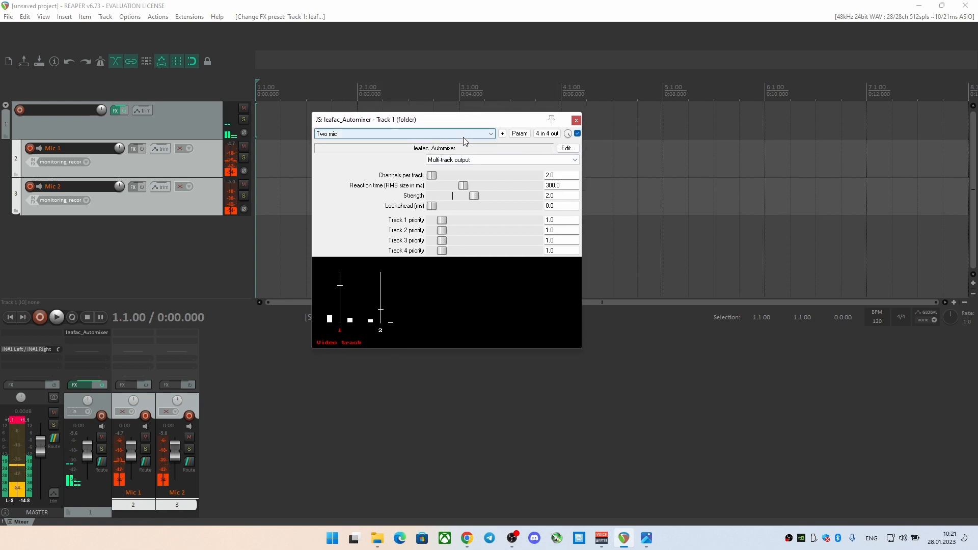
pyautogui.click(463, 135)
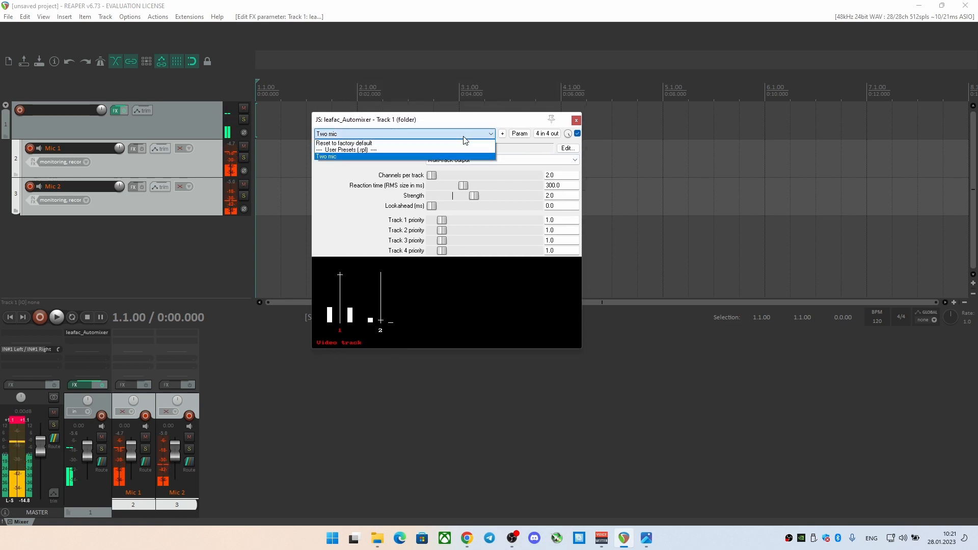
pyautogui.click(426, 158)
pyautogui.click(436, 134)
pyautogui.click(436, 143)
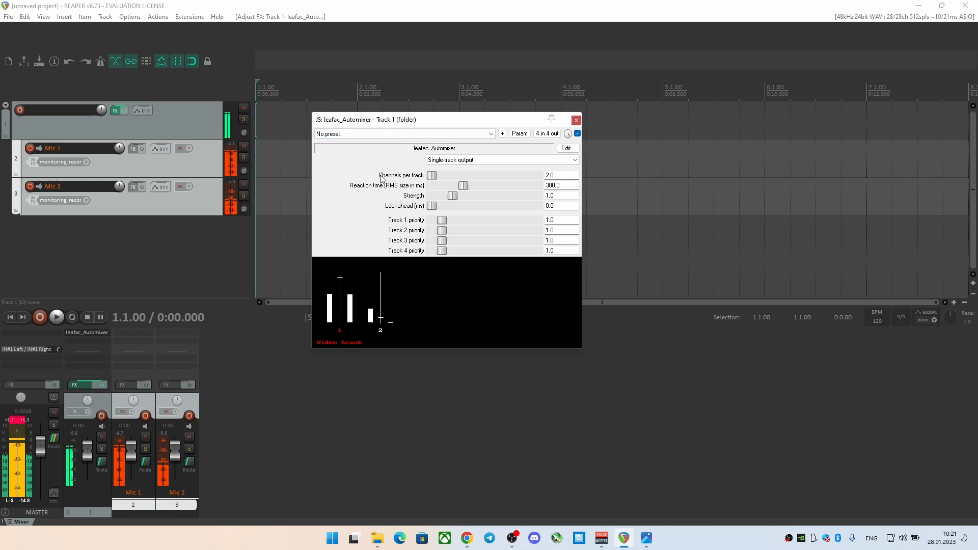
# Set the folder track's leafac_Automixer effect to Multi-track output and close its window
pyautogui.click(449, 159)
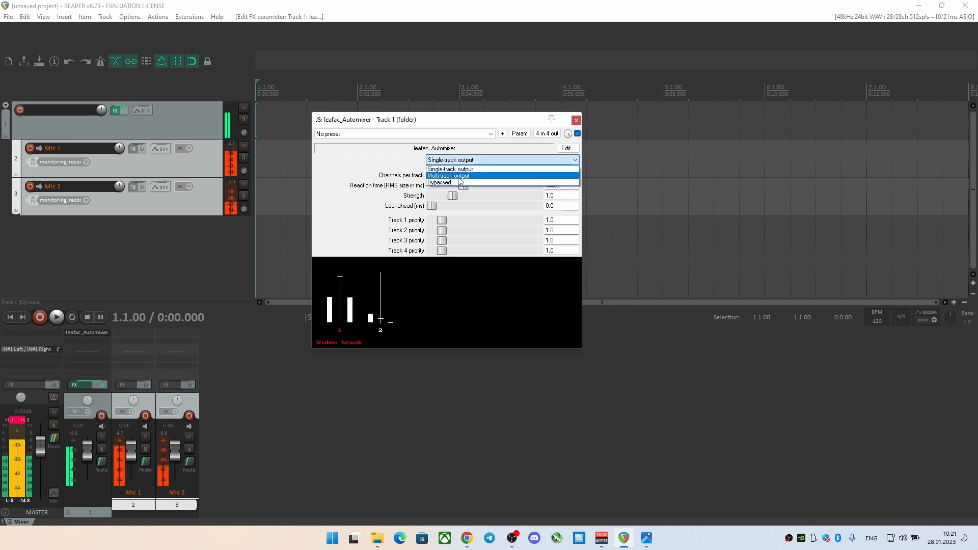
pyautogui.click(457, 177)
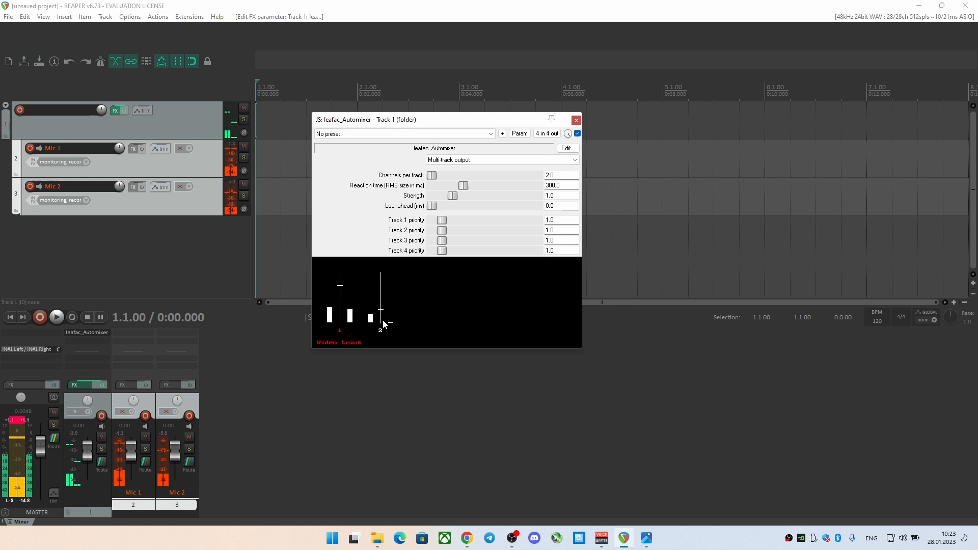
pyautogui.click(576, 121)
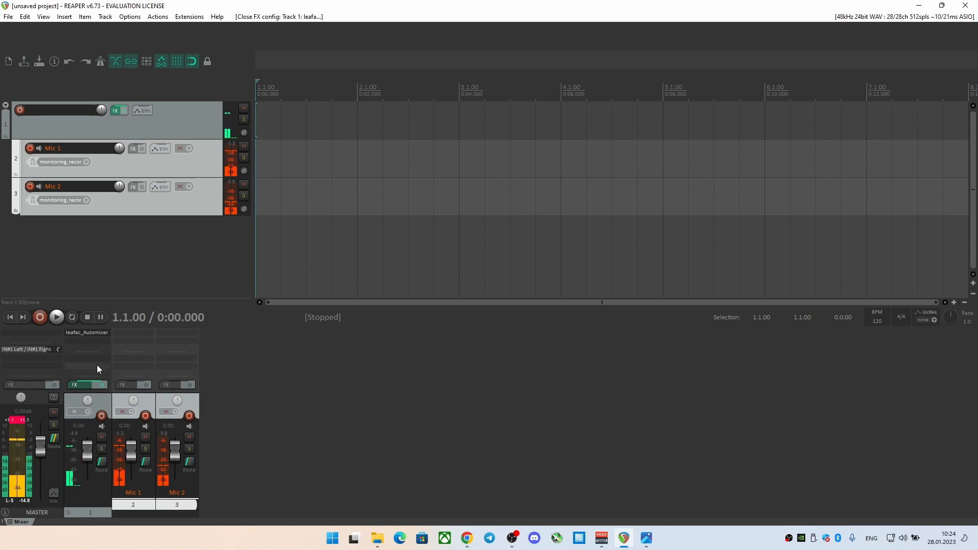
# Set the master track's channel count to 4 in its output routing
pyautogui.click(53, 441)
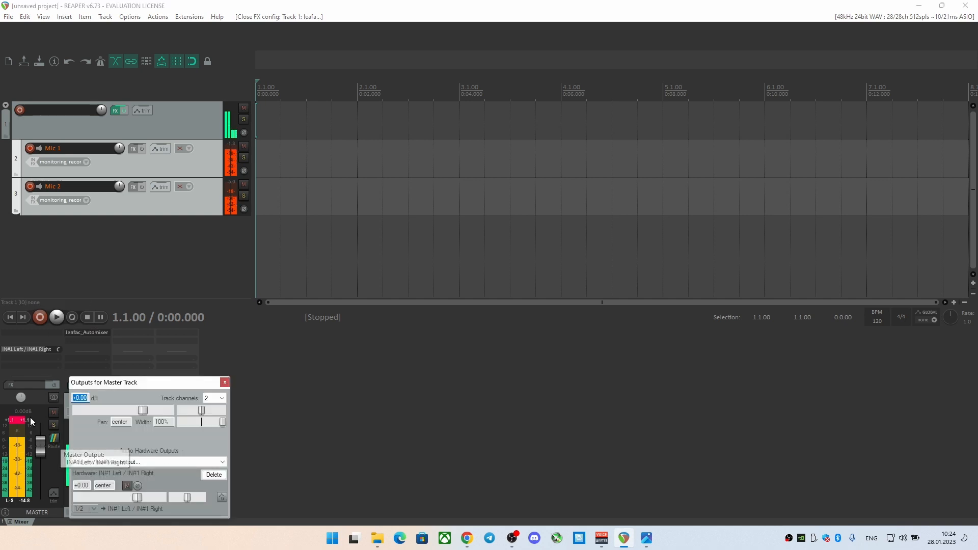
pyautogui.click(216, 398)
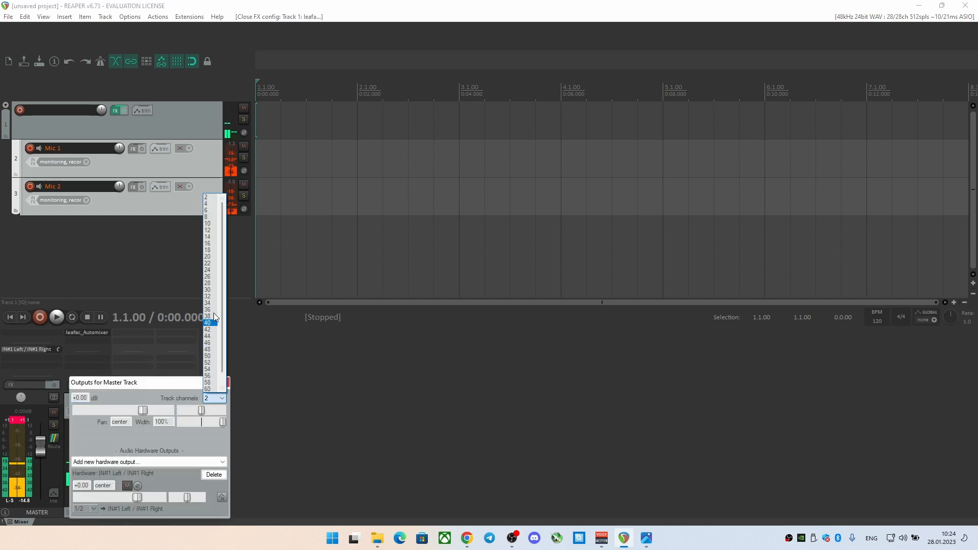
pyautogui.click(206, 203)
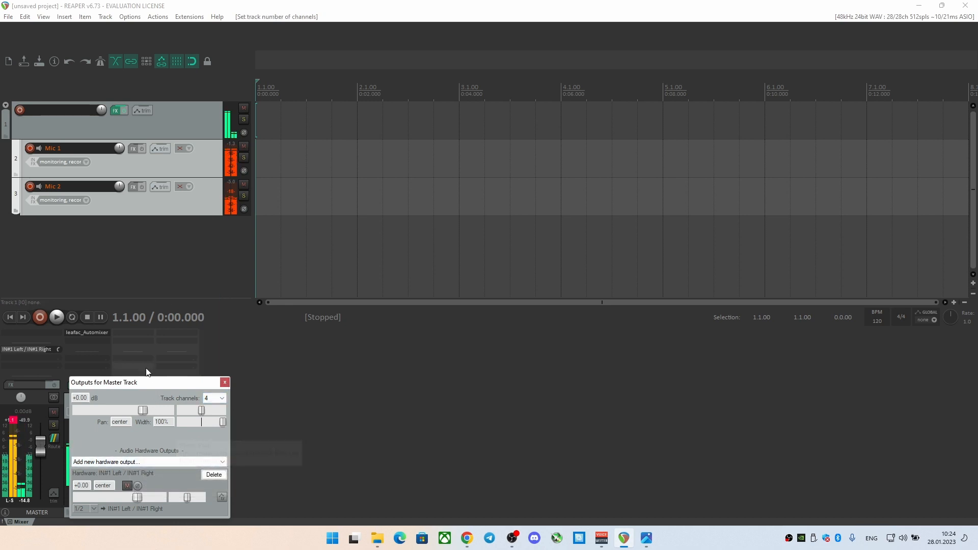
pyautogui.moveTo(144, 382); pyautogui.dragTo(351, 321)
pyautogui.press('Escape')
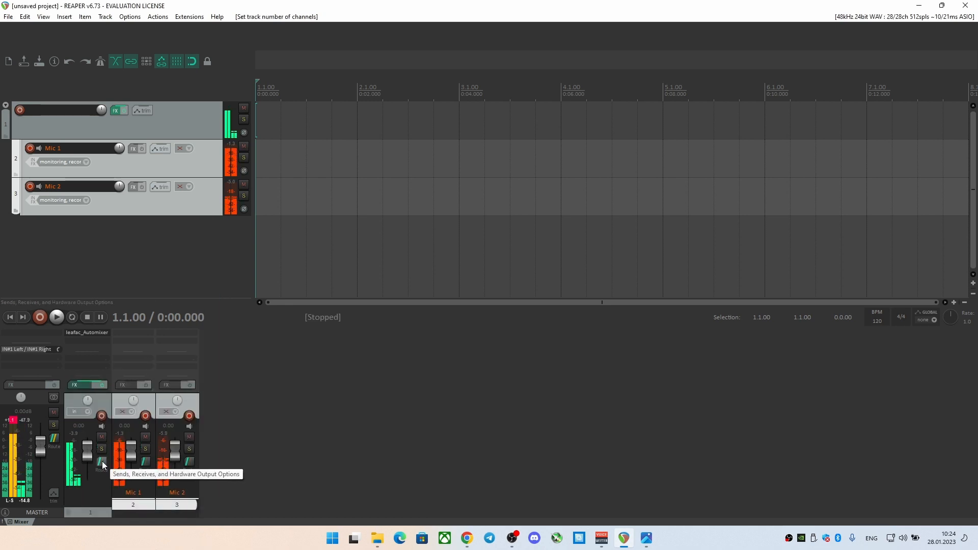
# Check the channel routing of the folder track, Mic 1 and Mic 2, including their parent and master send channels
pyautogui.click(102, 460)
pyautogui.moveTo(153, 391); pyautogui.dragTo(304, 290)
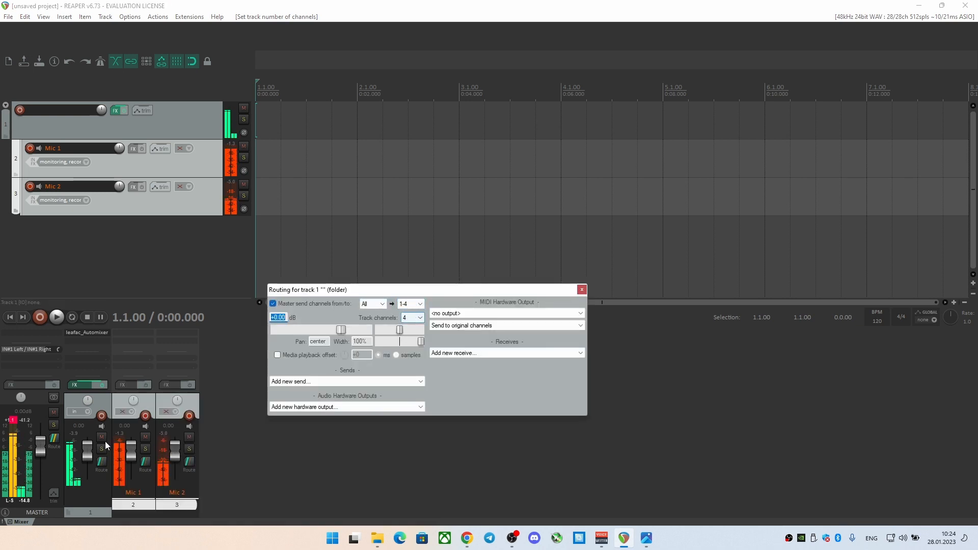
pyautogui.press('Escape')
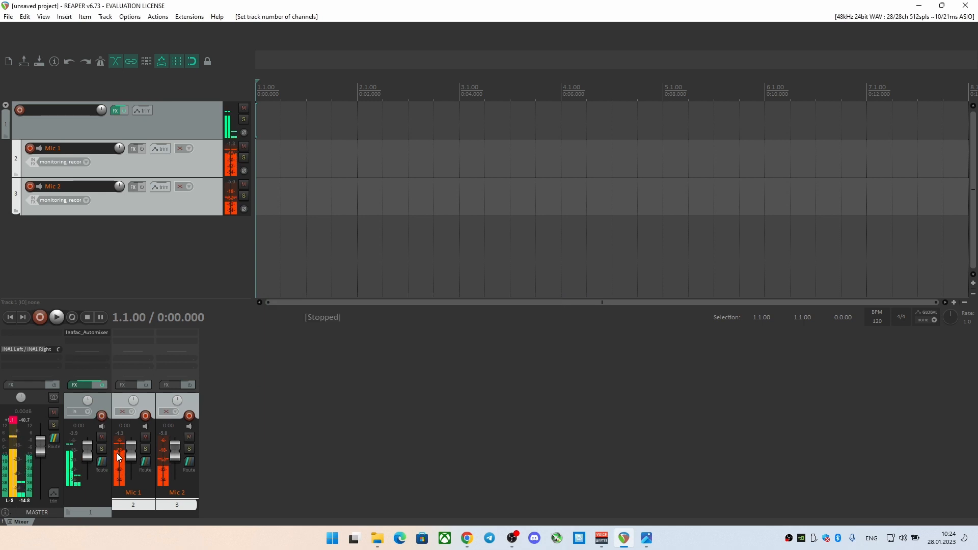
pyautogui.click(145, 462)
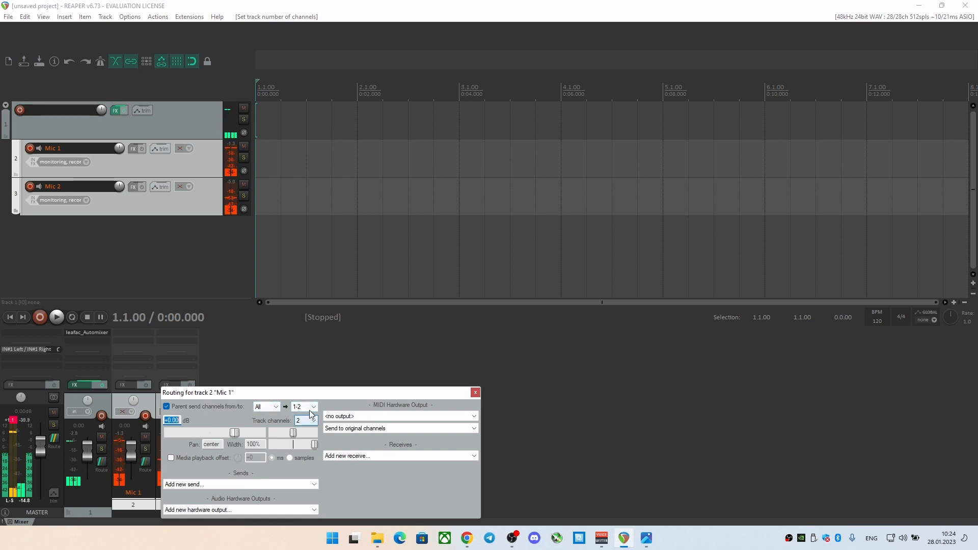
pyautogui.click(474, 392)
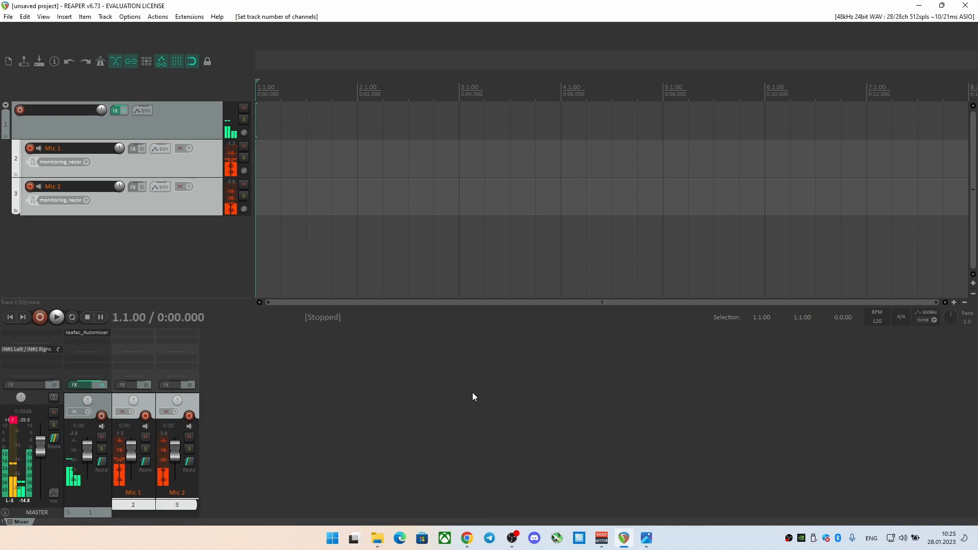
pyautogui.click(189, 462)
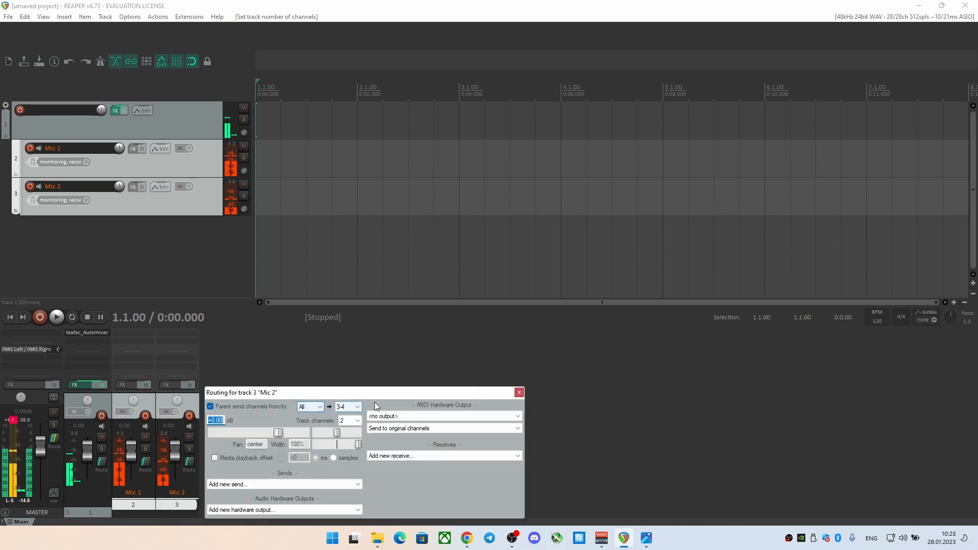
pyautogui.click(519, 392)
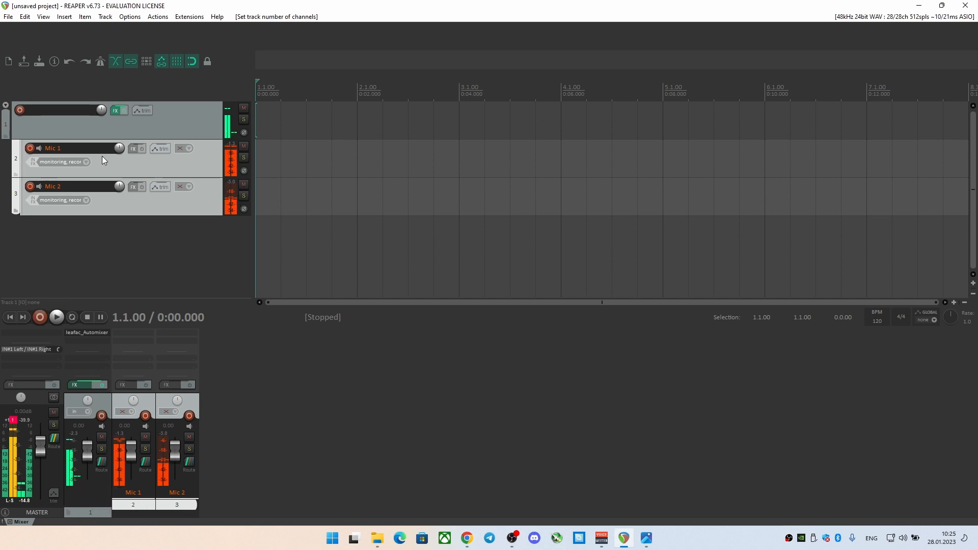
# Raise the Strength of the folder track's leafac_Automixer to 1.96 and close the effect chain
pyautogui.click(115, 110)
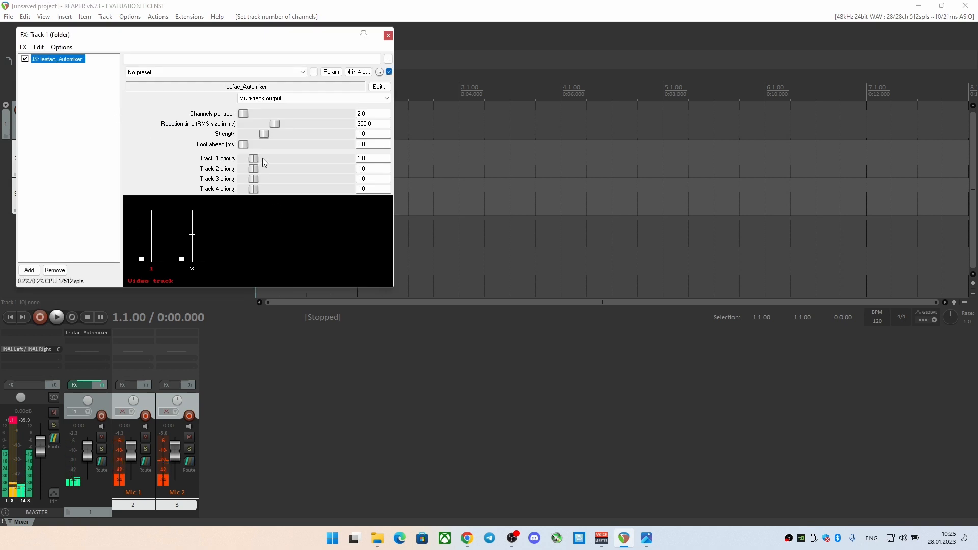
pyautogui.moveTo(268, 134); pyautogui.dragTo(290, 138)
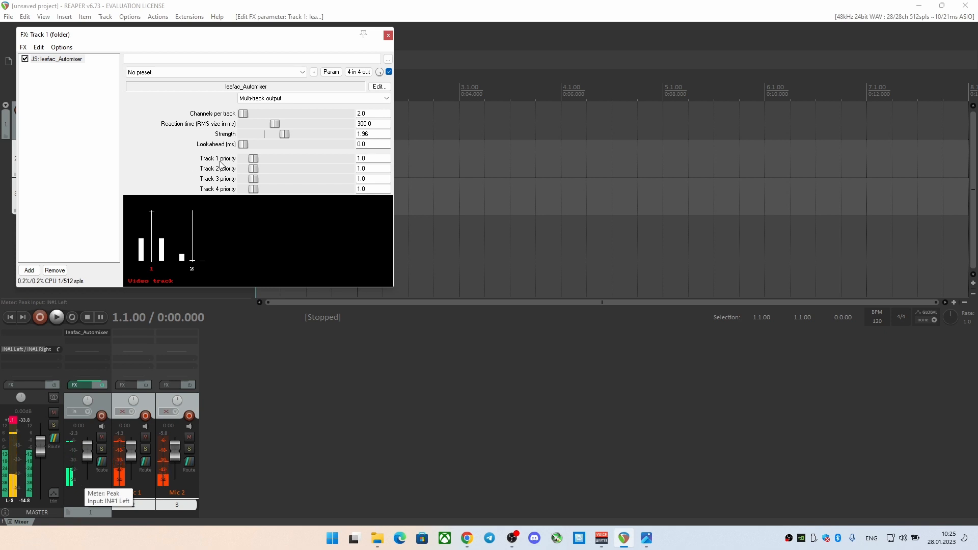
pyautogui.click(390, 35)
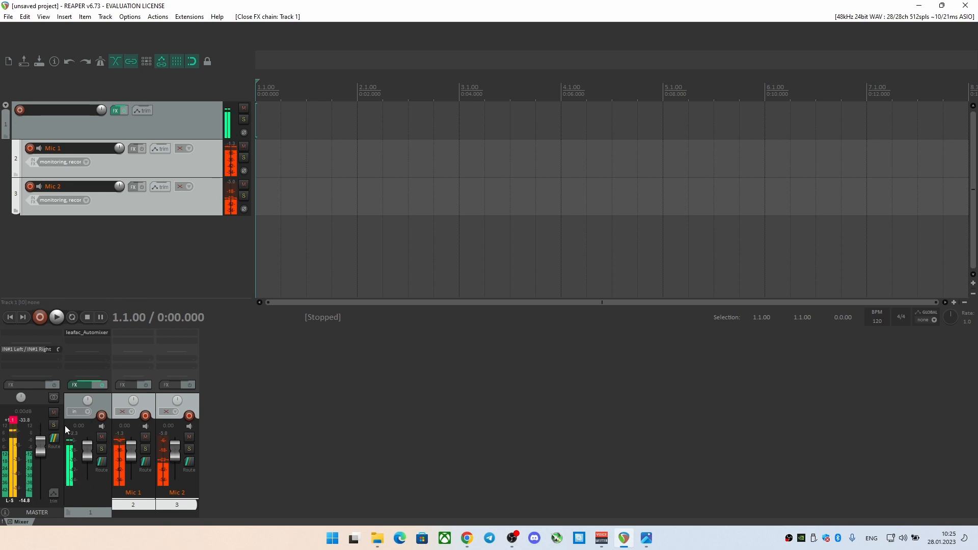
# Add the hardware output IN#2 Left / IN#2 Right to the master track and feed it from stereo channels 3/4
pyautogui.click(59, 362)
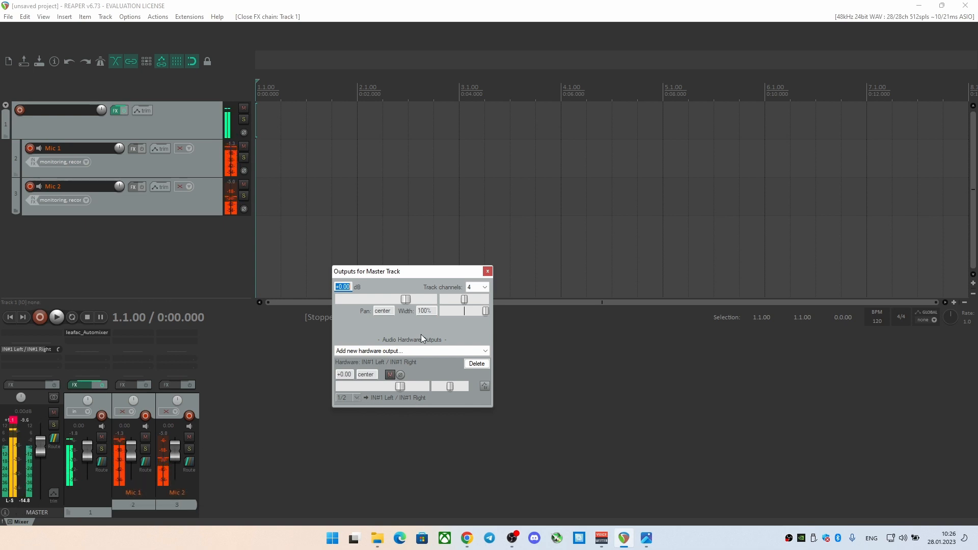
pyautogui.click(411, 351)
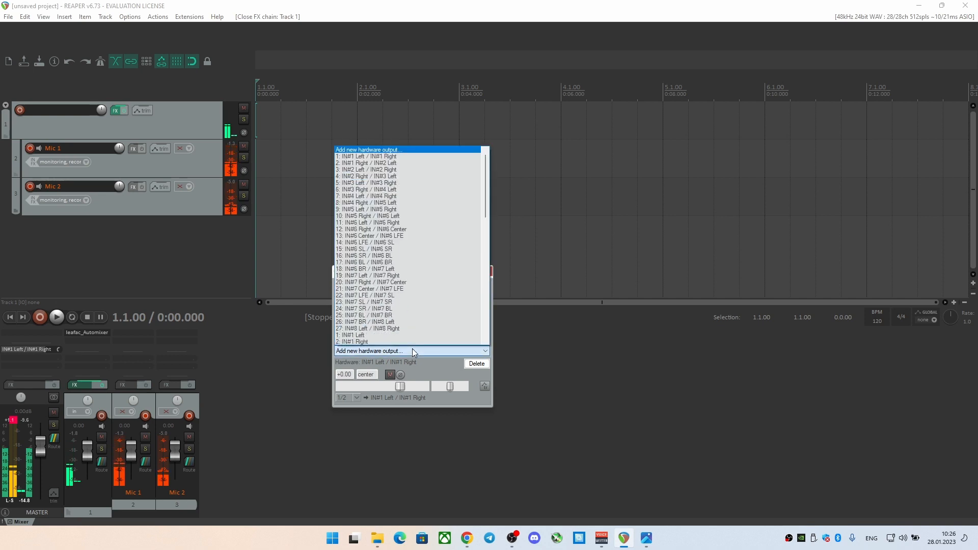
pyautogui.click(401, 169)
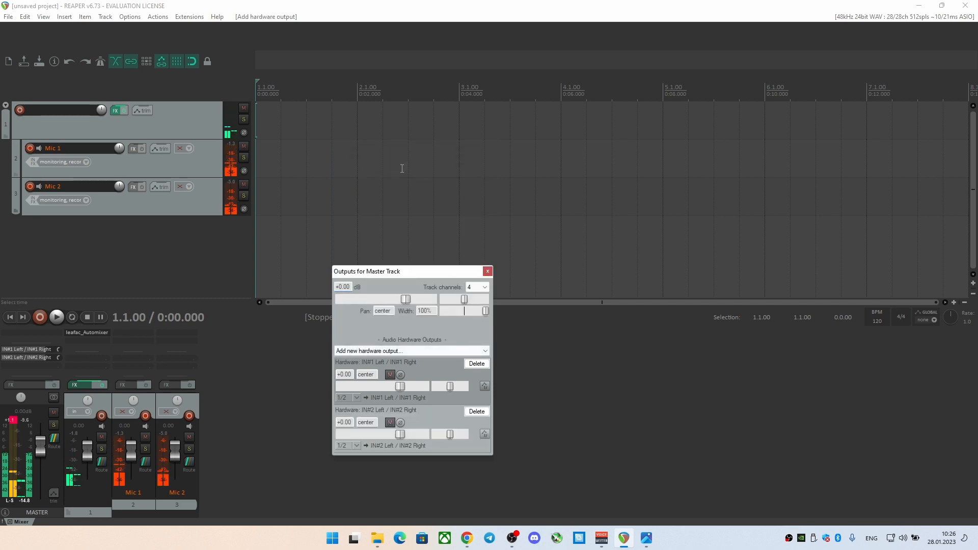
pyautogui.click(355, 445)
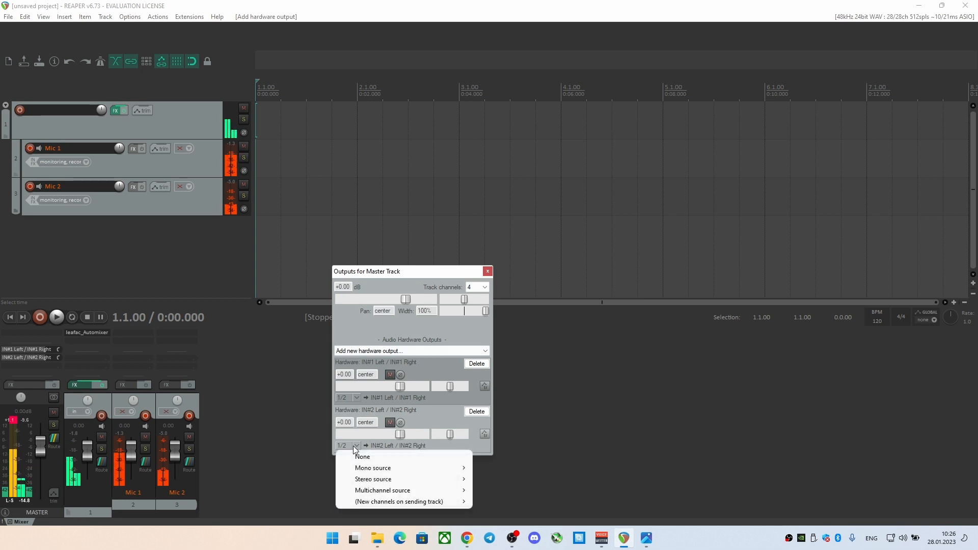
pyautogui.moveTo(460, 481)
pyautogui.click(493, 501)
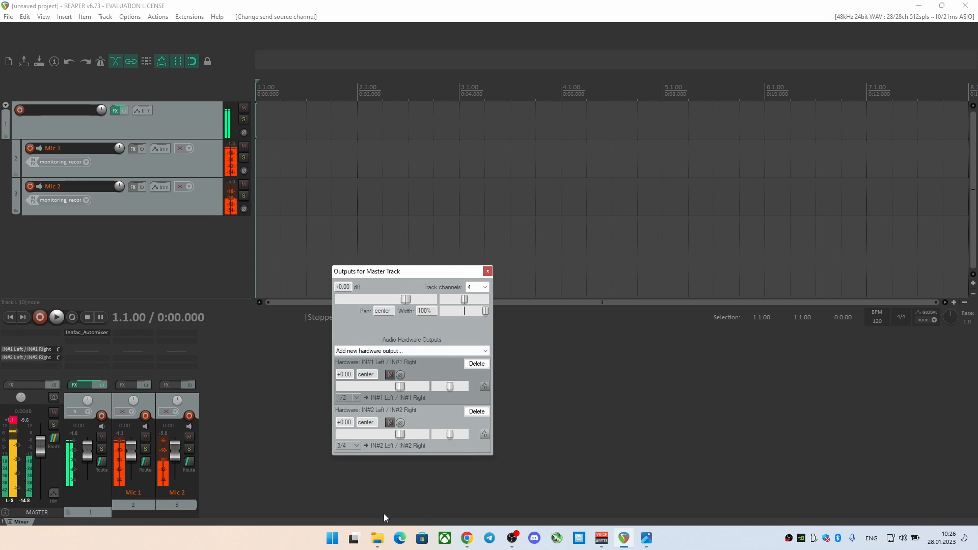
pyautogui.click(487, 271)
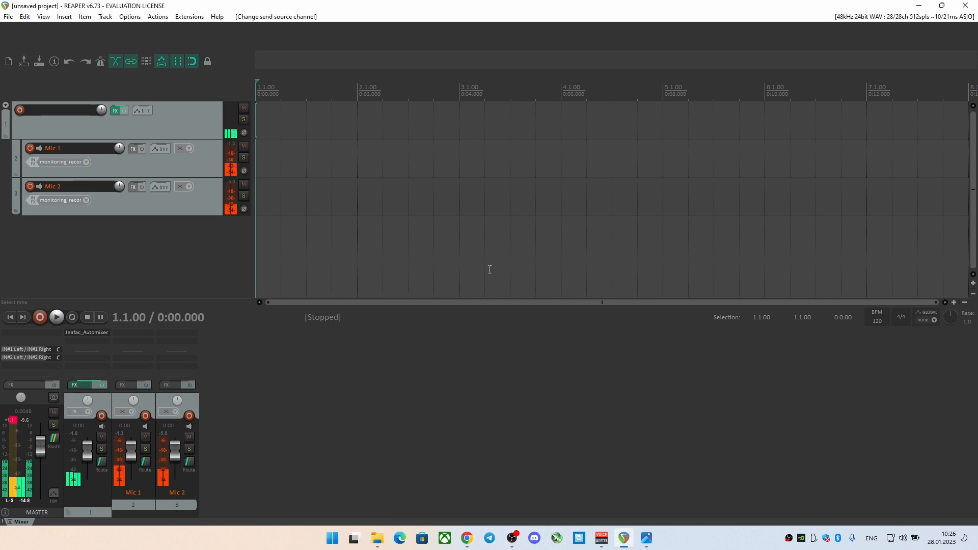
# Switch to VoiceMeeter Potato to check the microphone inputs and patch inserts, and return to REAPER
pyautogui.click(603, 539)
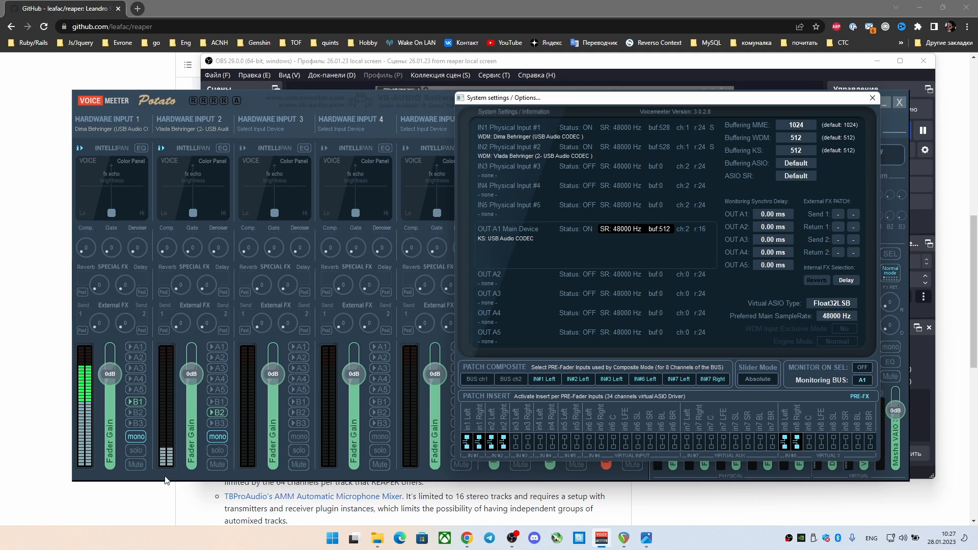
pyautogui.moveTo(607, 536)
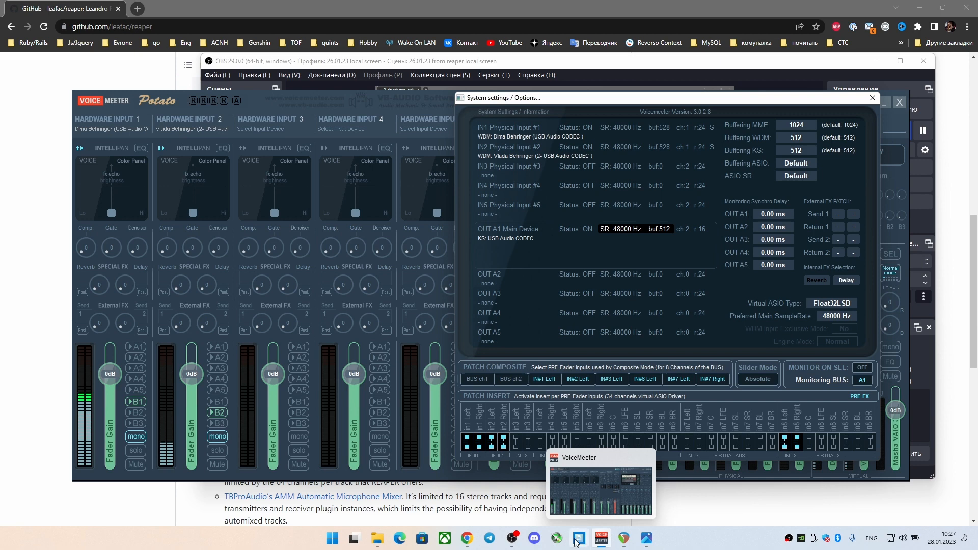
pyautogui.click(624, 538)
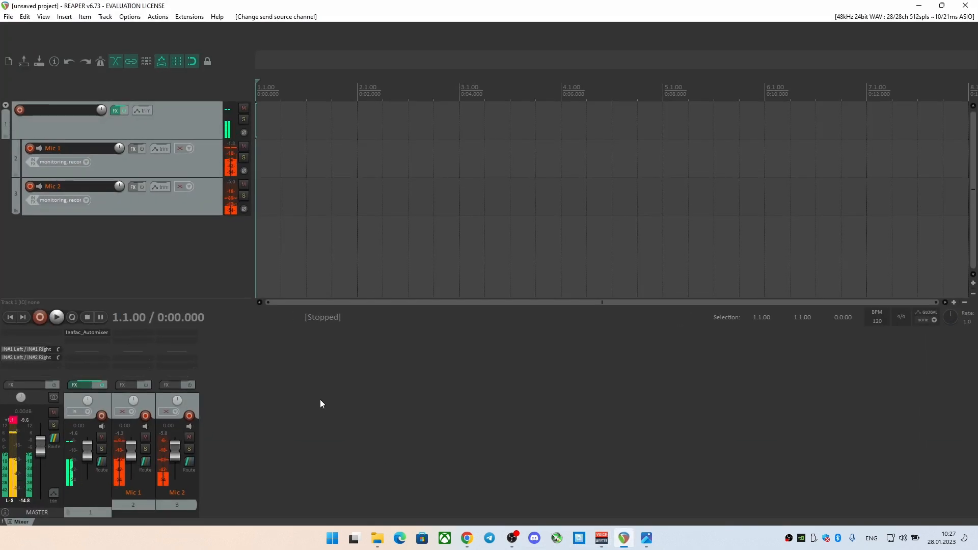
# Open the existing project pass to obs.rpp from the REAPER Media folder
pyautogui.click(8, 16)
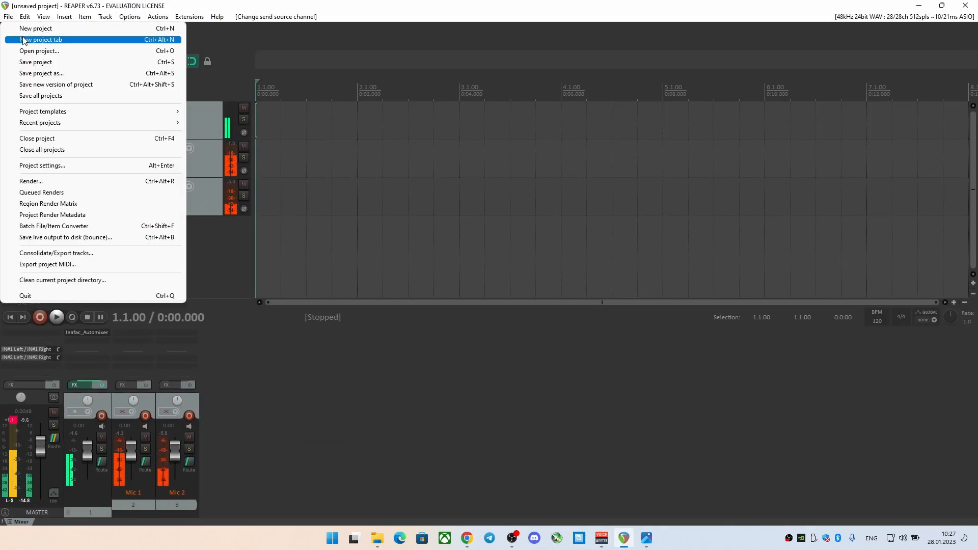
pyautogui.click(28, 51)
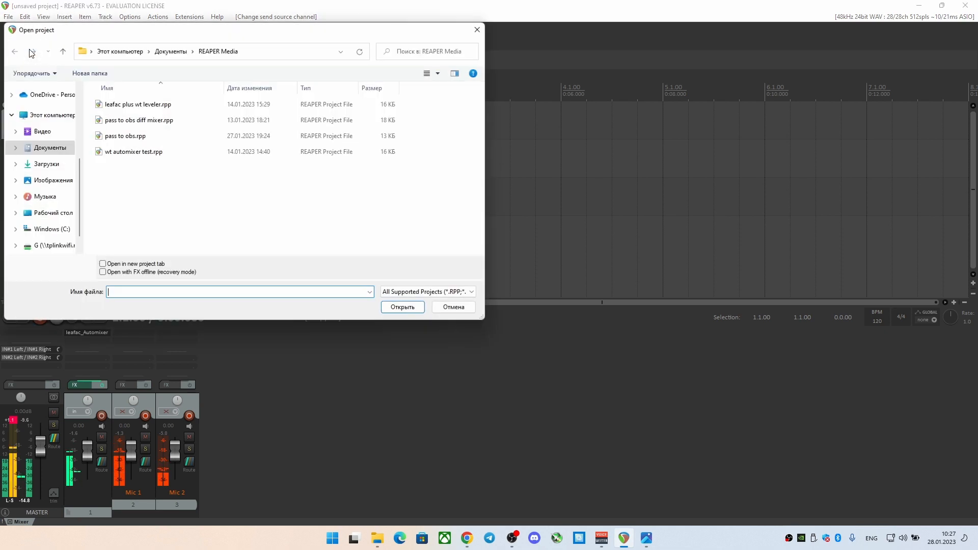
pyautogui.doubleClick(146, 136)
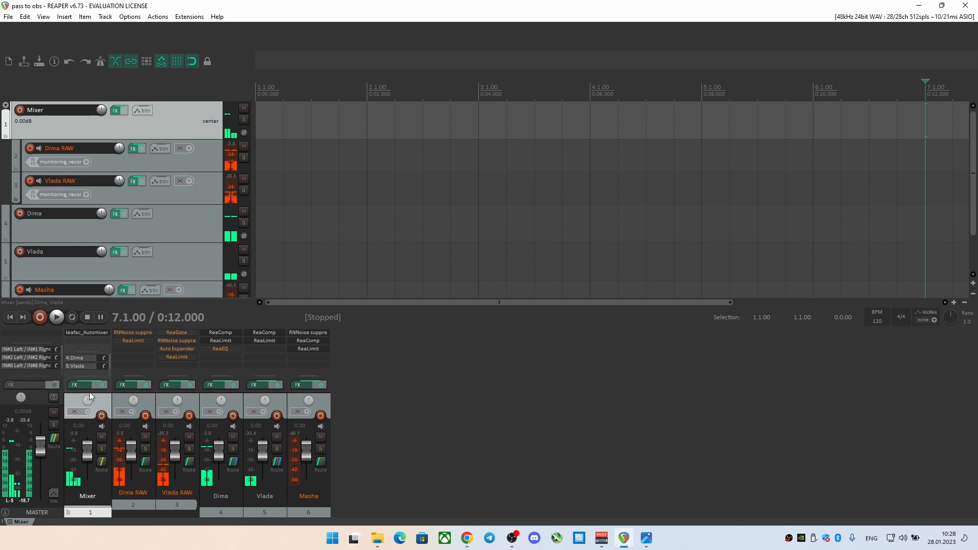
# Inspect the routing of the Mixer folder track and of tracks 4, 5 and 6, including their sends, receives and master channels
pyautogui.click(101, 464)
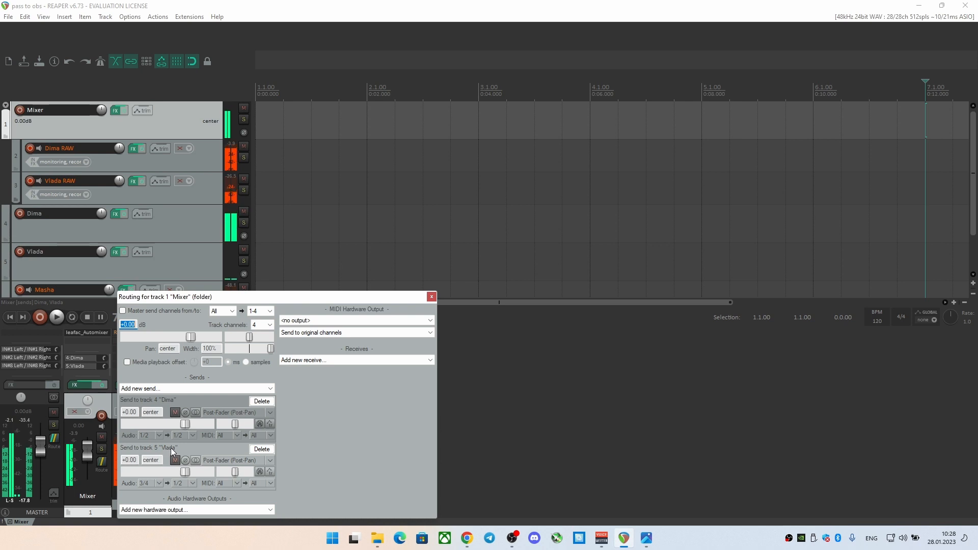
pyautogui.click(431, 296)
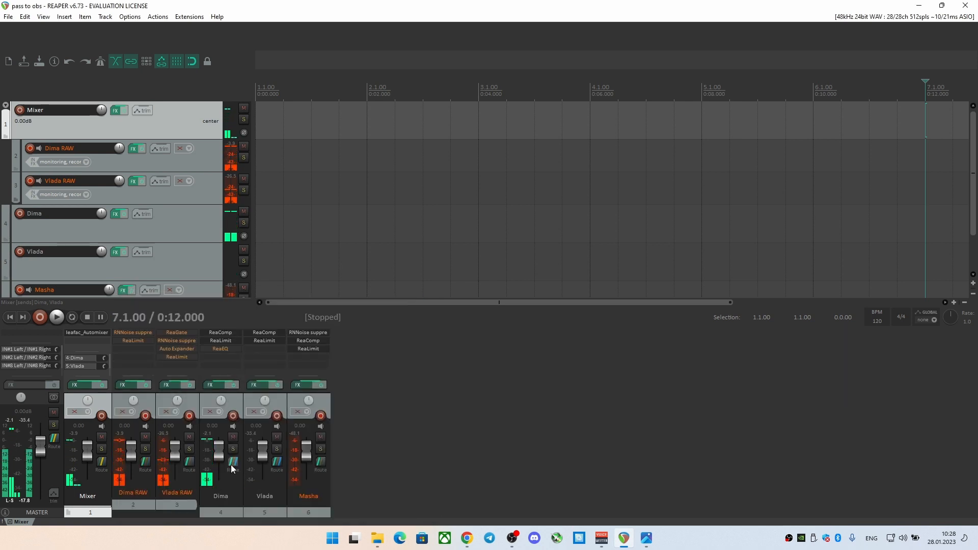
pyautogui.click(233, 464)
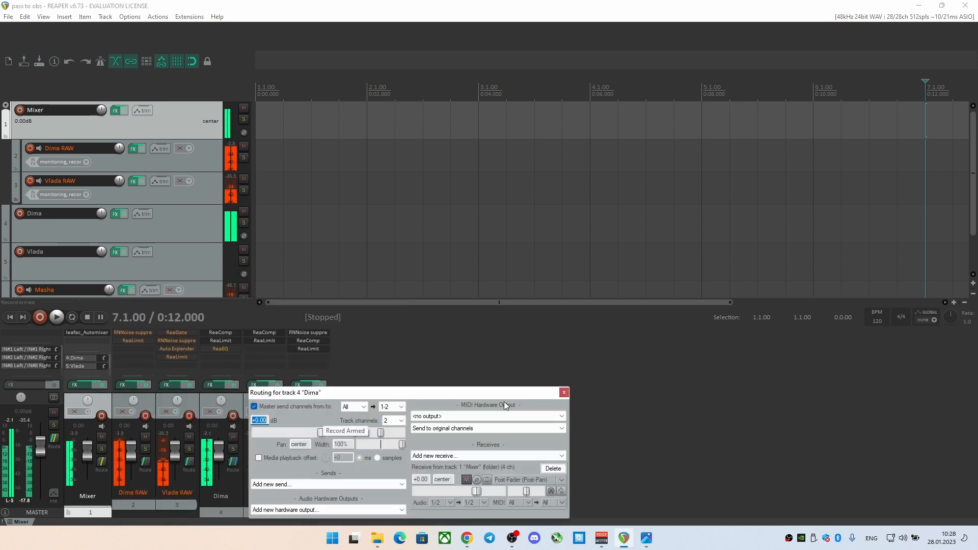
pyautogui.click(564, 392)
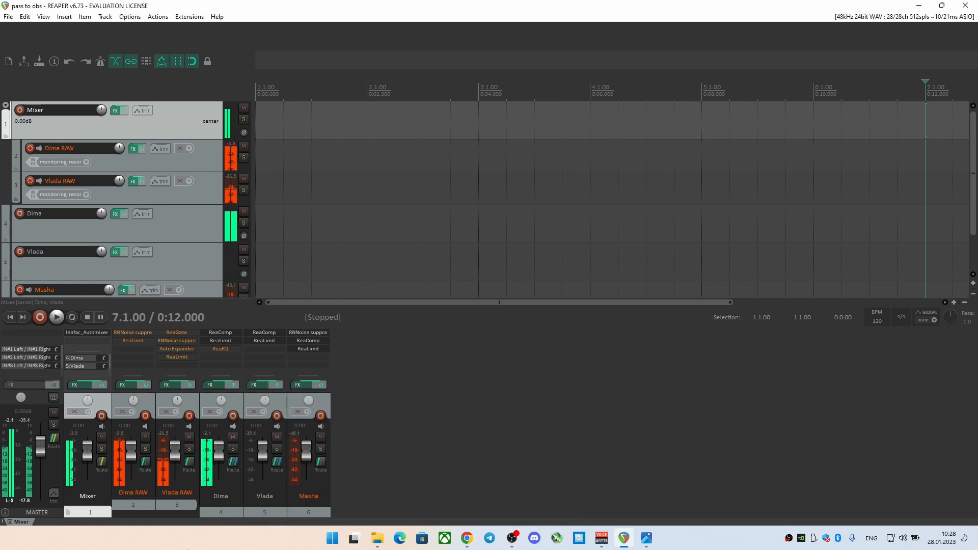
pyautogui.click(277, 462)
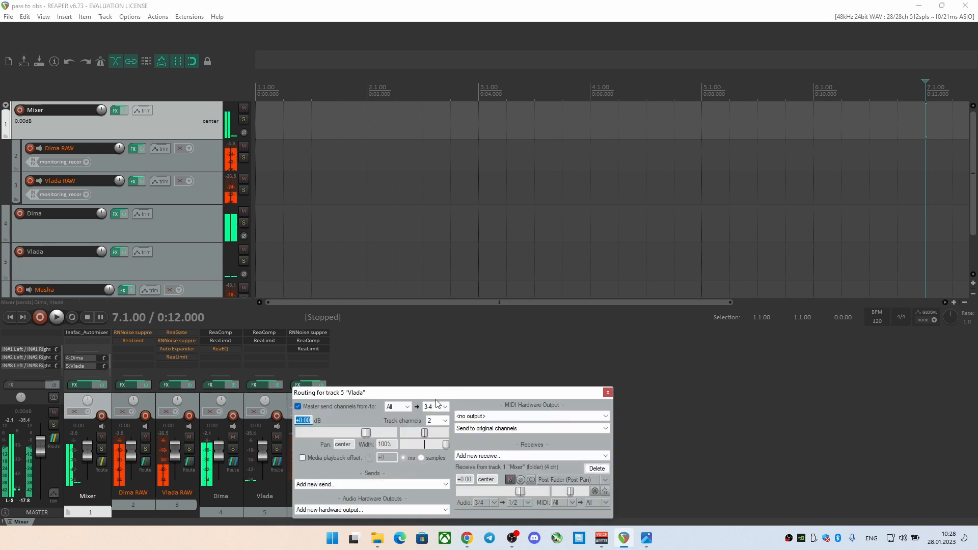
pyautogui.click(607, 393)
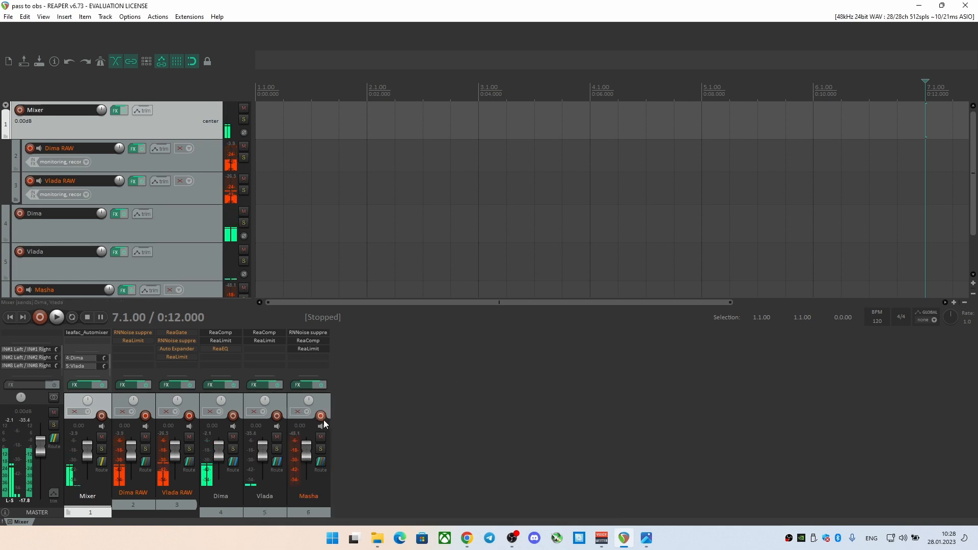
pyautogui.click(321, 462)
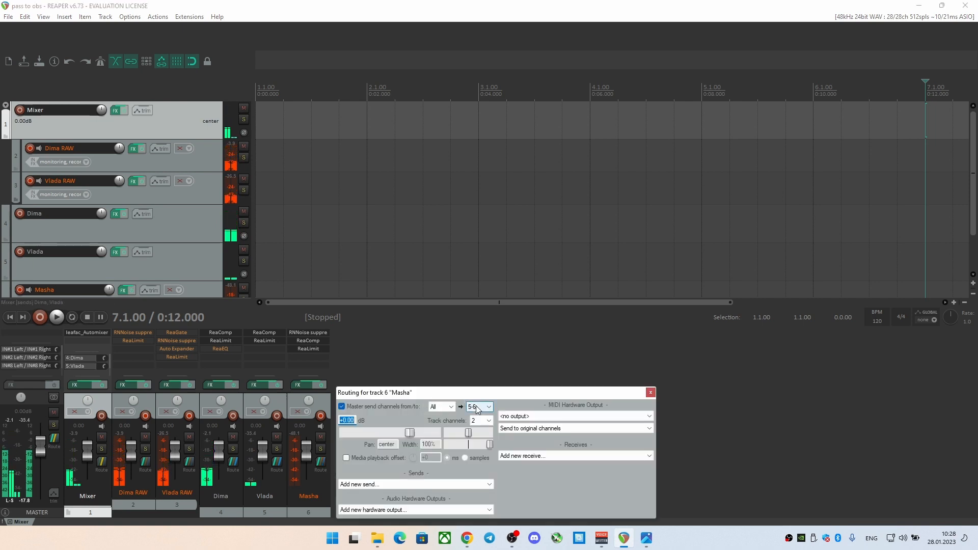
# Close the routing of track 6 and inspect the master track's hardware outputs and their source channels
pyautogui.click(651, 393)
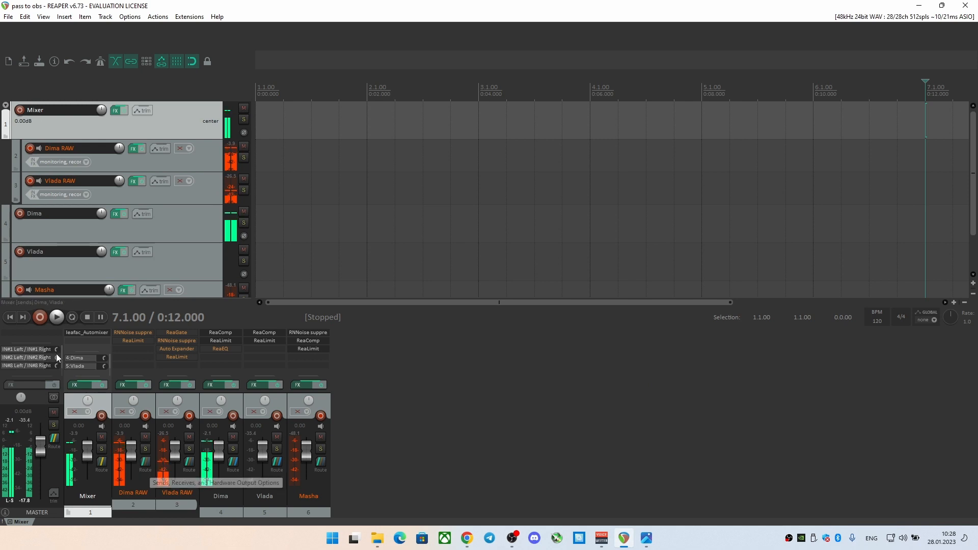
pyautogui.click(54, 439)
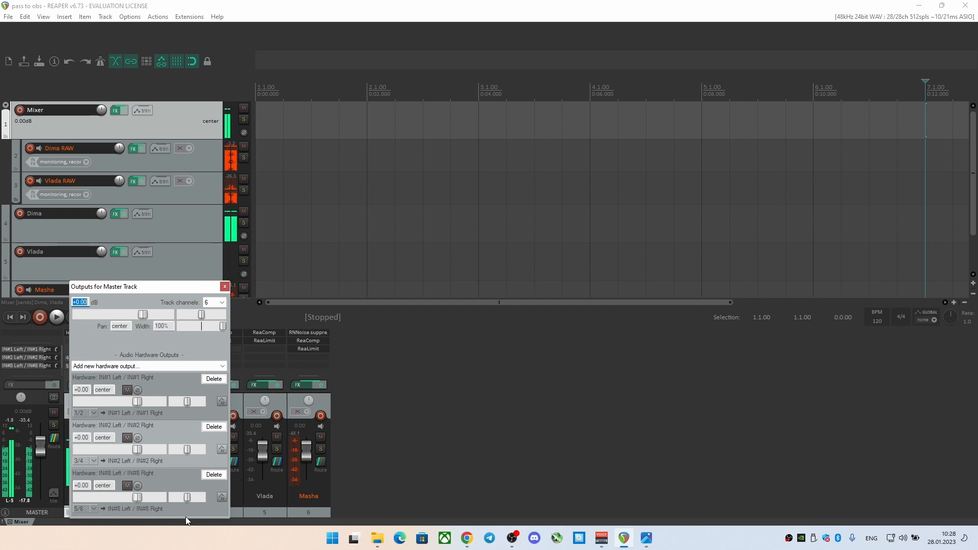
pyautogui.click(224, 286)
# Switch to VoiceMeeter Potato, check the patch inserts, and close the system settings to view the input and bus levels
pyautogui.moveTo(572, 546)
pyautogui.click(602, 538)
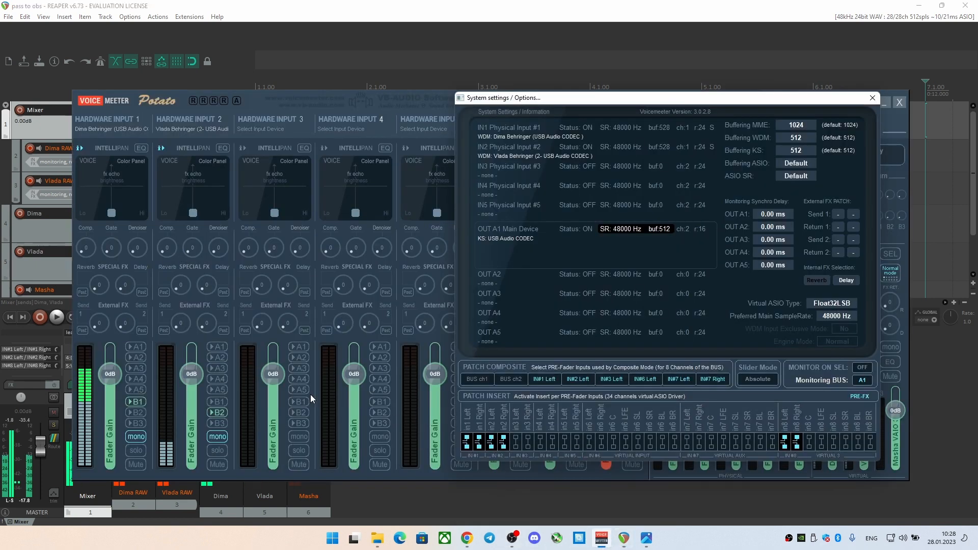
pyautogui.click(872, 97)
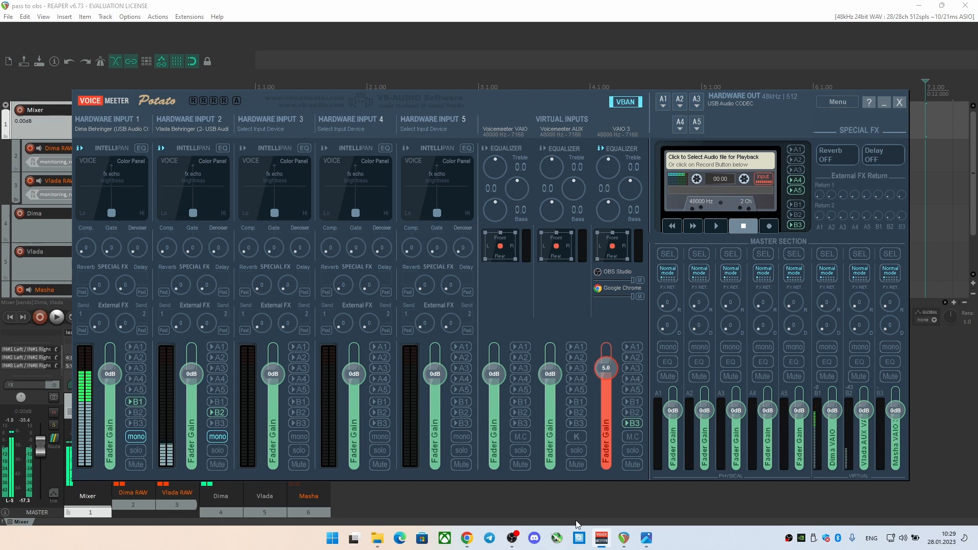
# Switch to OBS and check which device the first audio mixer source captures, leaving its properties unchanged
pyautogui.click(512, 538)
pyautogui.click(216, 439)
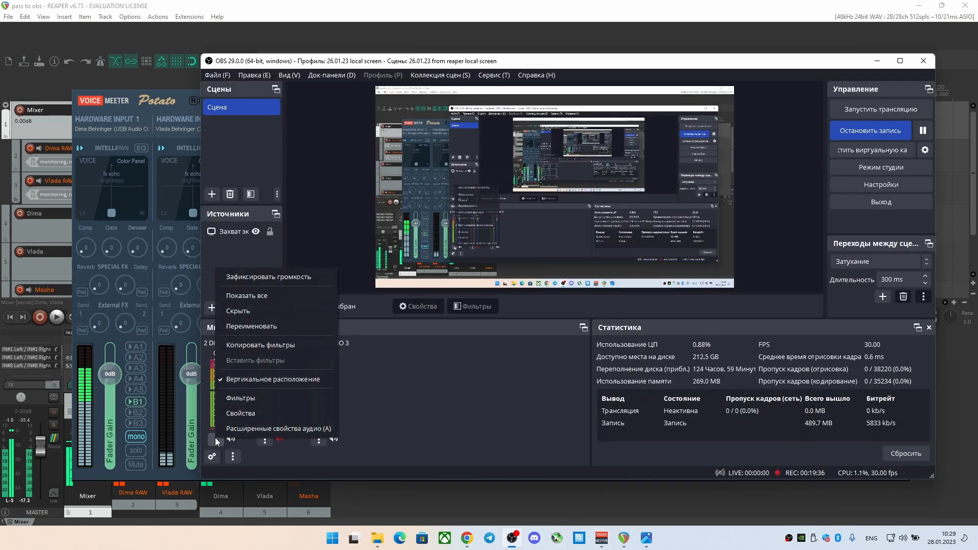
pyautogui.click(257, 411)
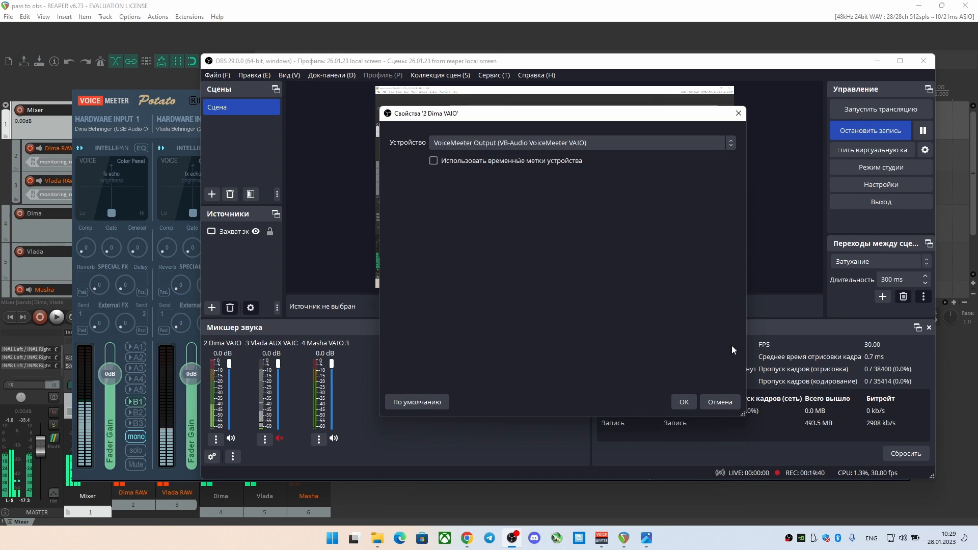
pyautogui.click(720, 402)
pyautogui.click(737, 114)
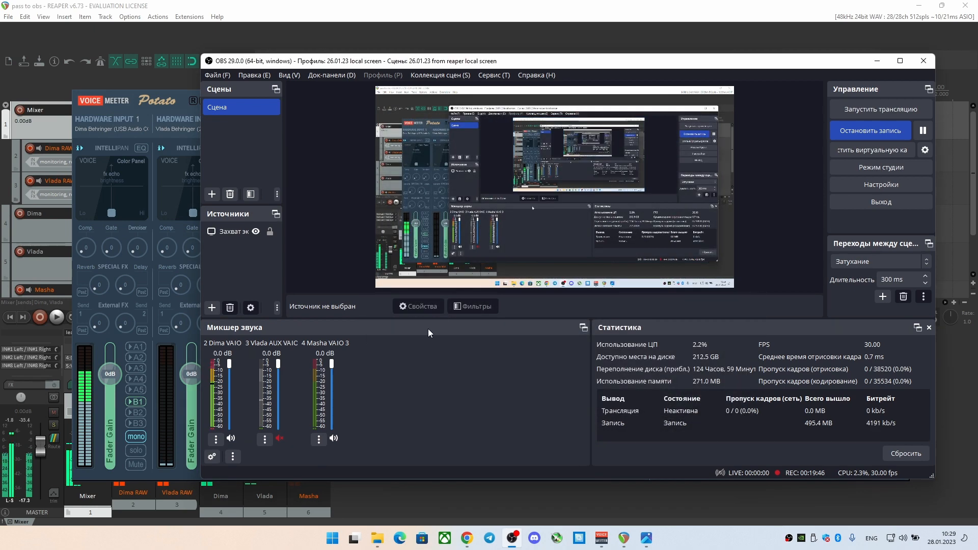